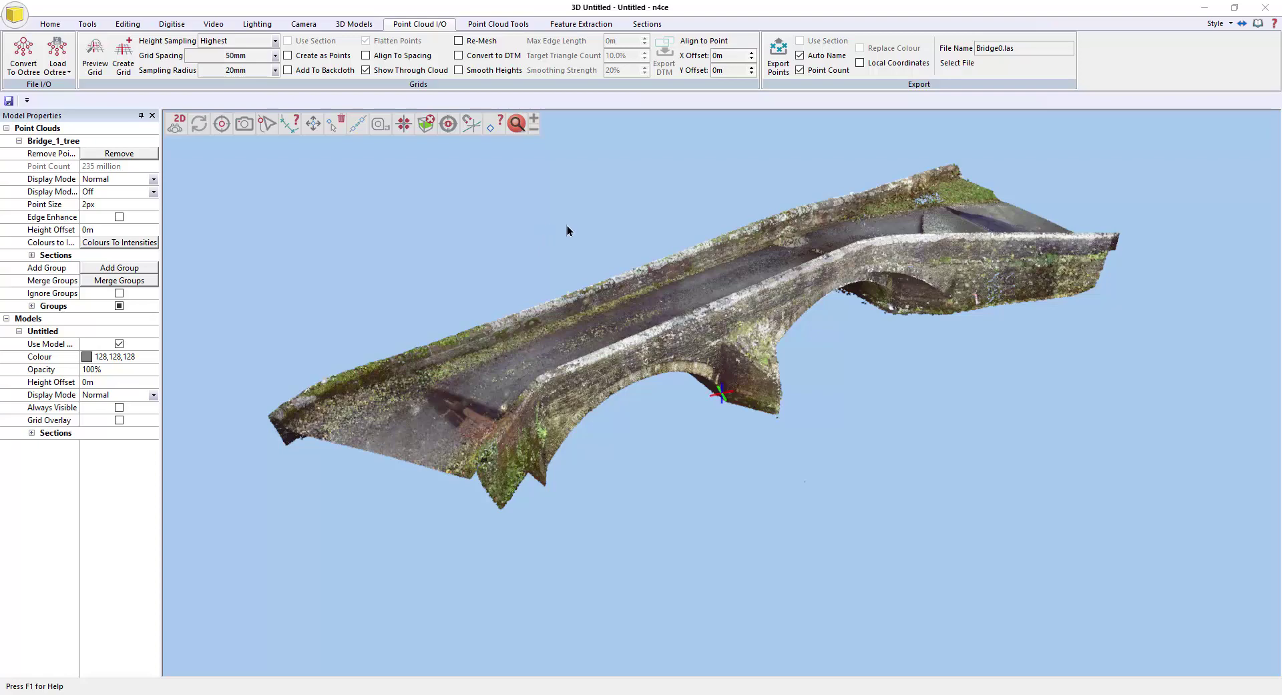
Open the 3D Meshing tool from Point Cloud Tools for the Bridge_1_tree point cloud
{"action": "left_click", "coordinate": [507, 24]}
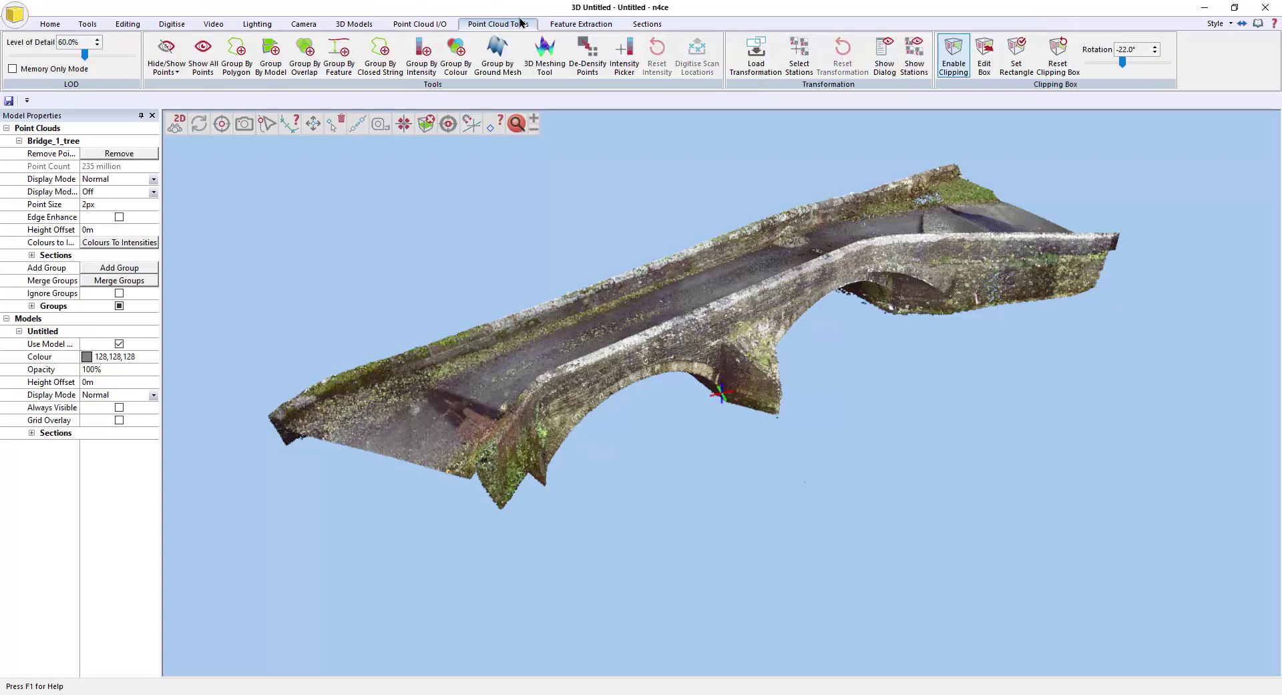
{"action": "left_click", "coordinate": [544, 63]}
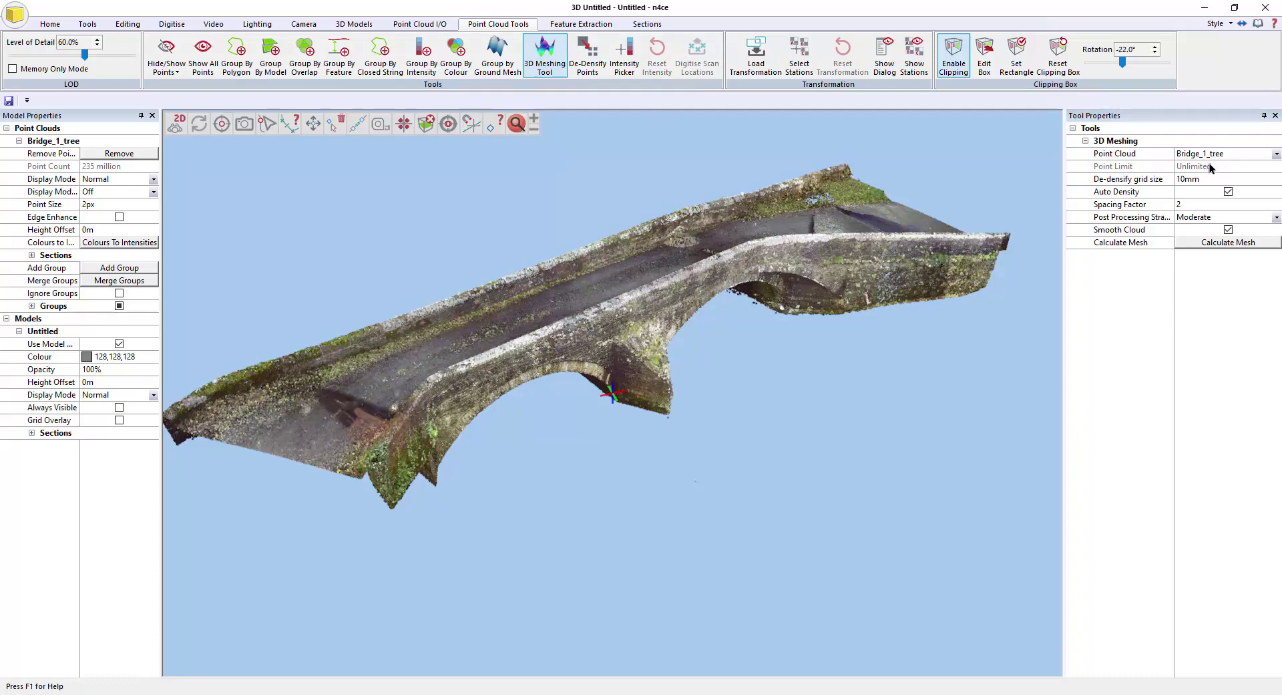
{"action": "left_click_drag", "start_coordinate": [728, 284], "coordinate": [745, 279]}
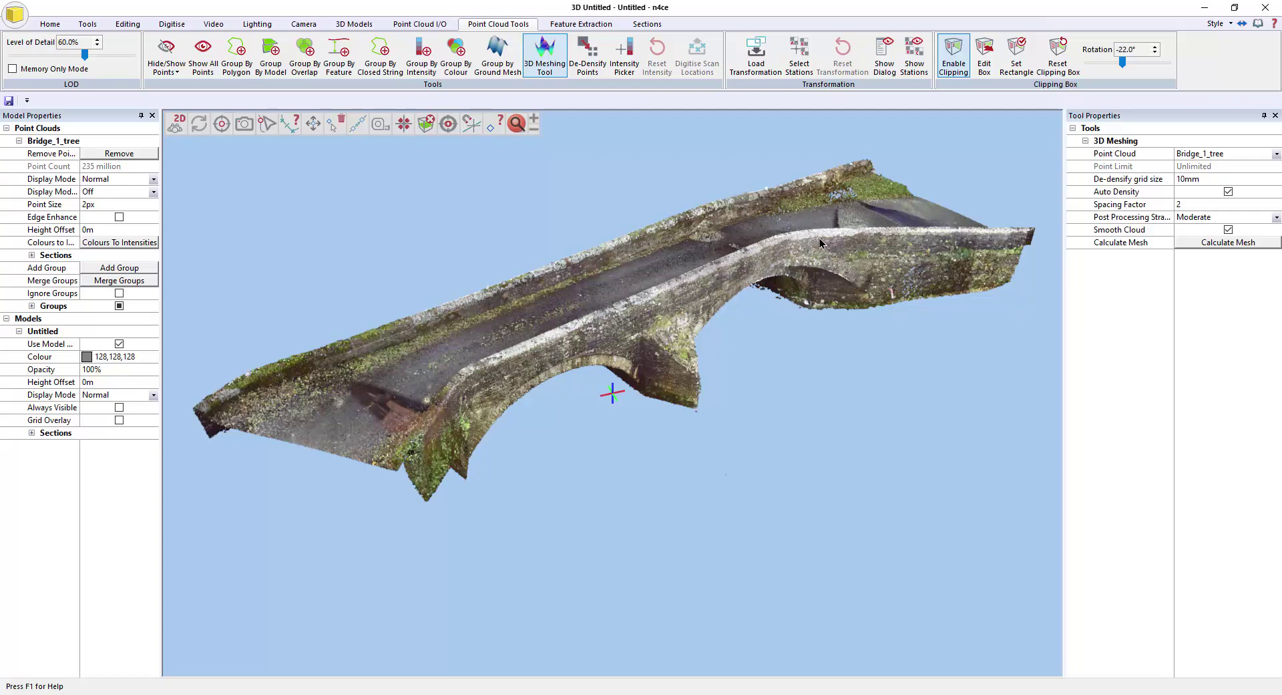
{"action": "left_click", "coordinate": [1205, 177]}
{"action": "left_click", "coordinate": [1206, 179]}
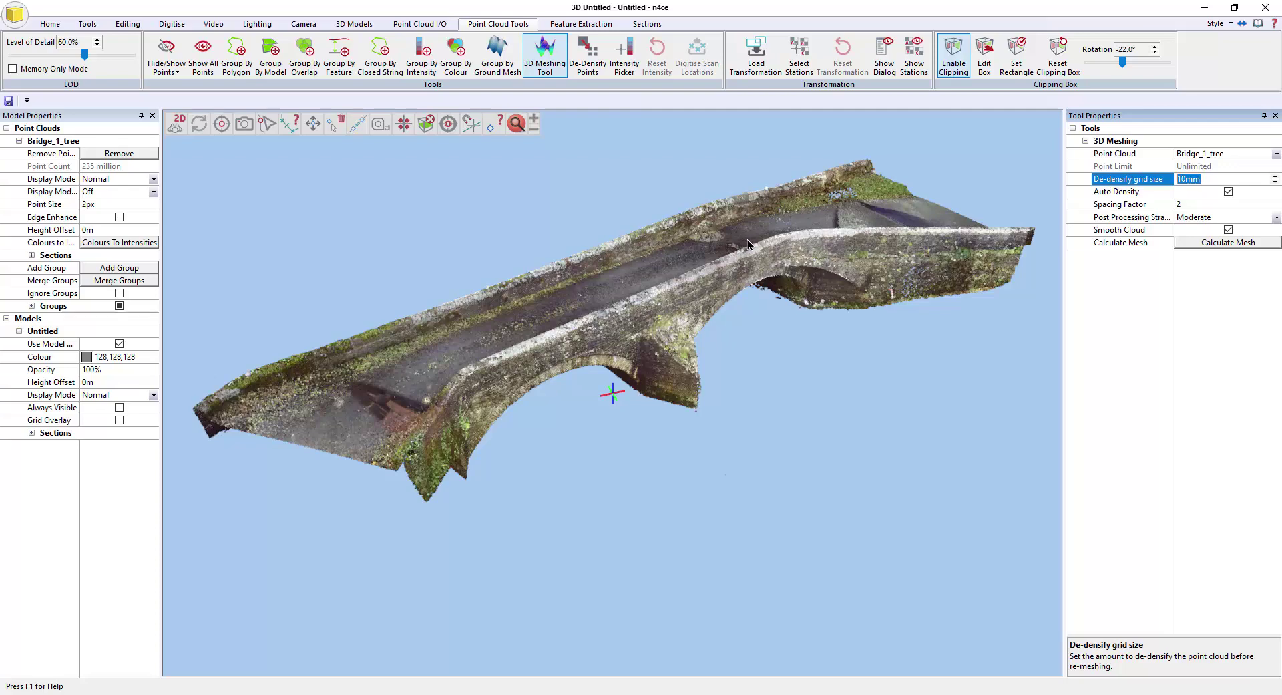
{"action": "left_click", "coordinate": [1133, 192]}
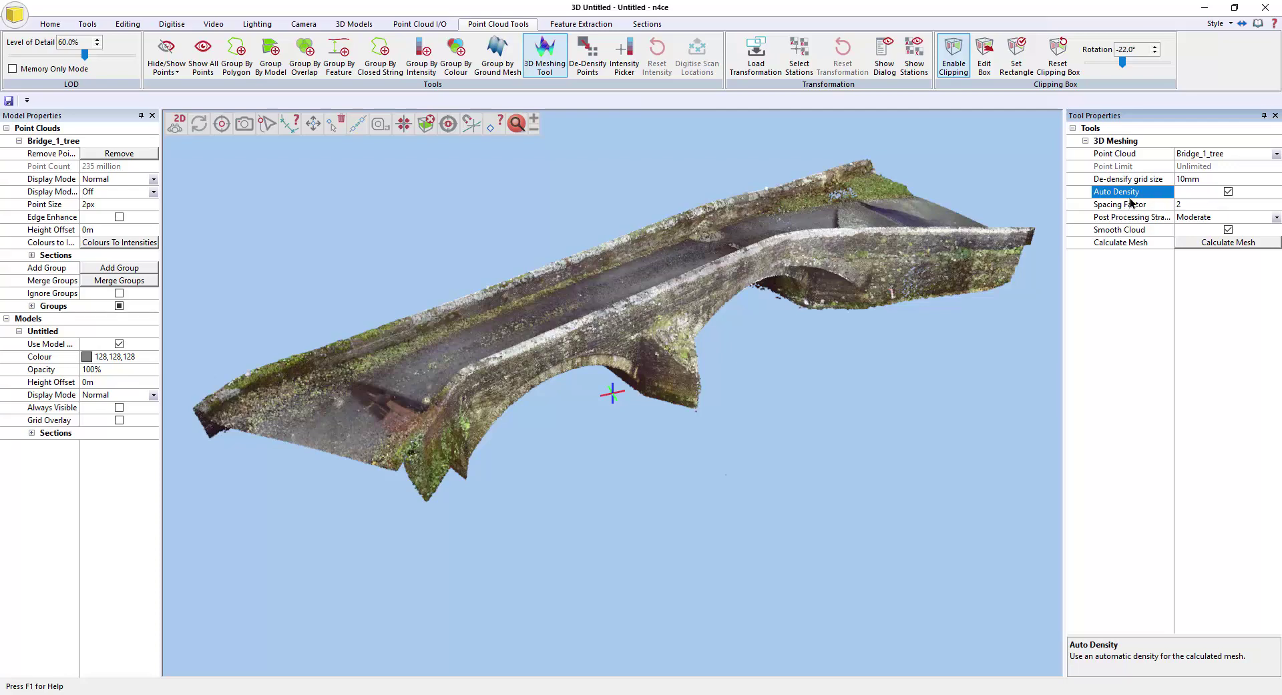
{"action": "left_click", "coordinate": [775, 344]}
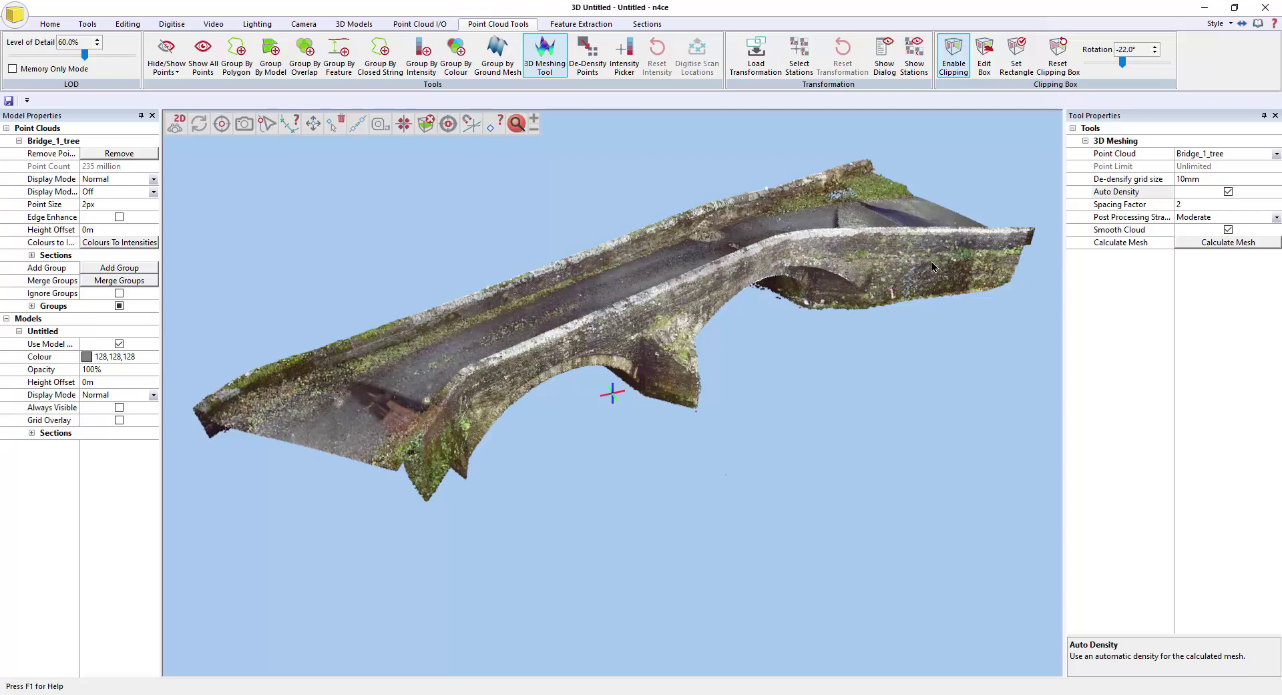
{"action": "left_click", "coordinate": [1276, 218]}
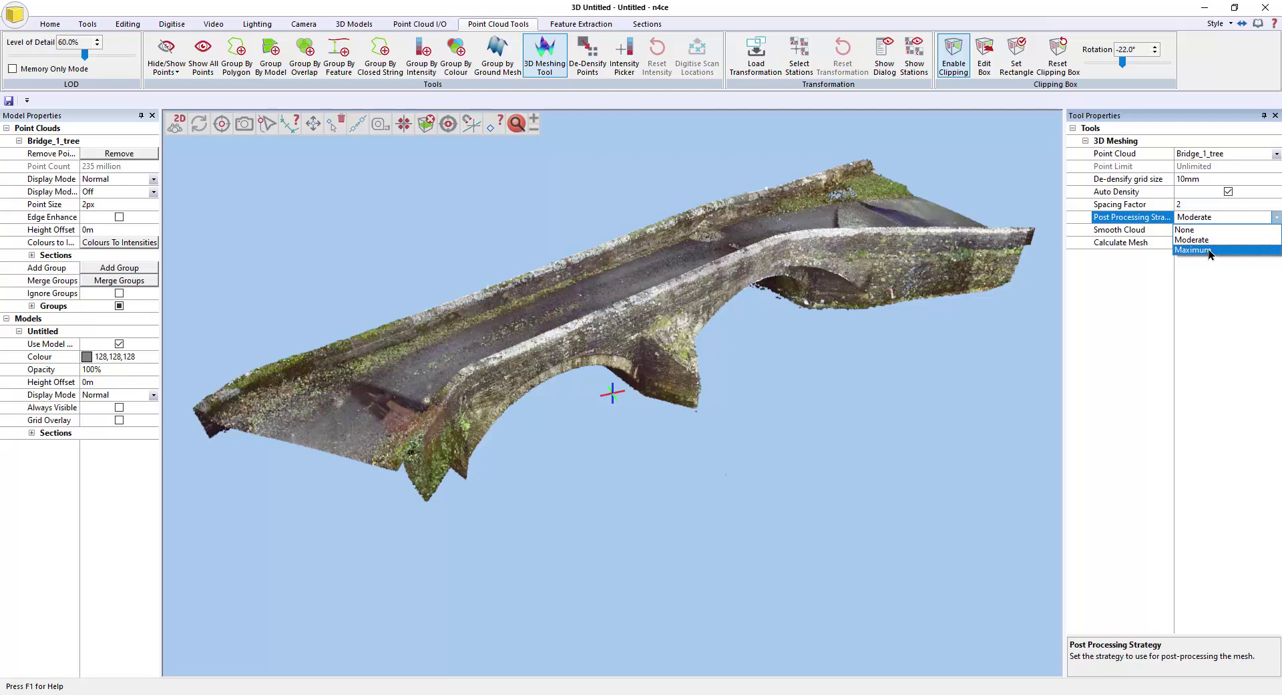
{"action": "left_click", "coordinate": [1125, 279]}
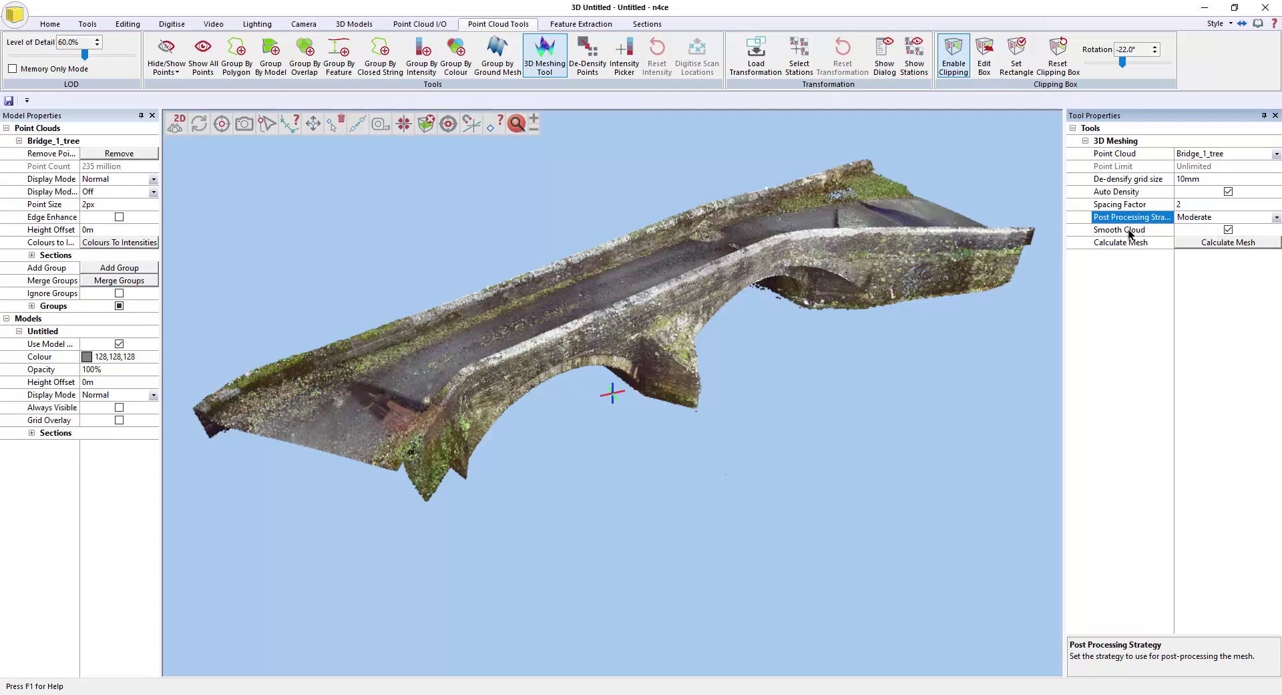
{"action": "left_click", "coordinate": [727, 382]}
{"action": "scroll", "coordinate": [605, 396], "scroll_direction": "up", "scroll_amount": 5}
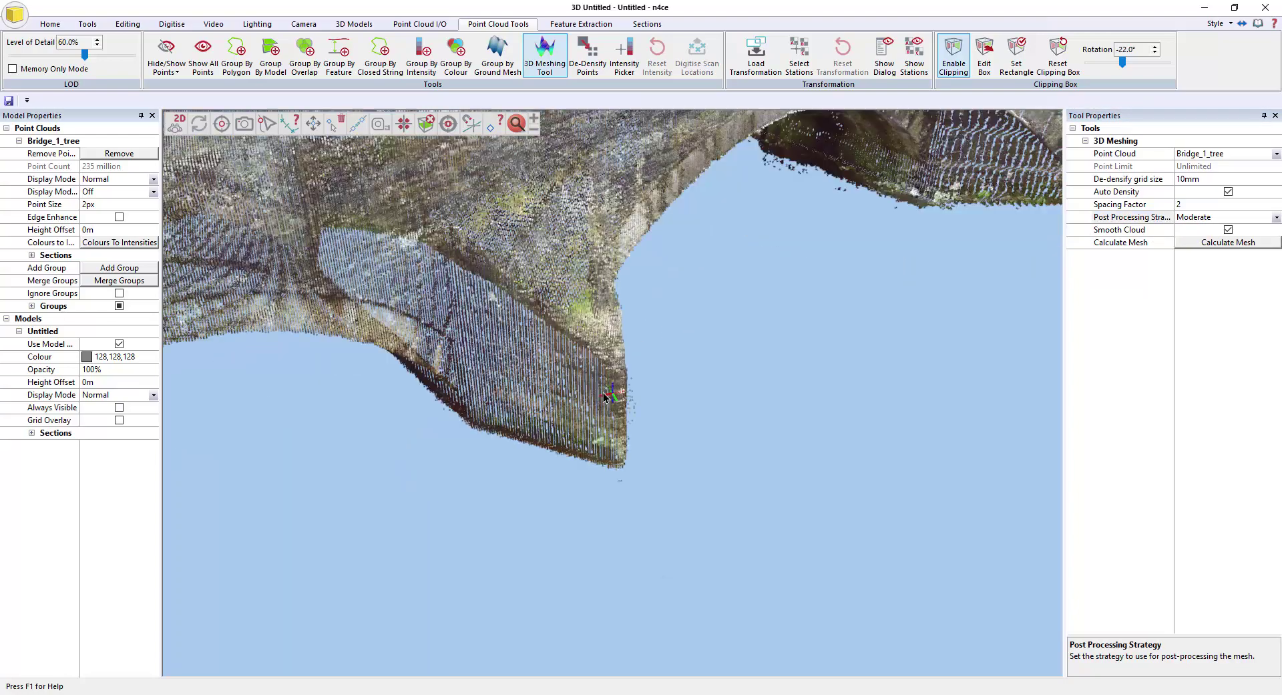
{"action": "scroll", "coordinate": [604, 396], "scroll_direction": "up", "scroll_amount": 3}
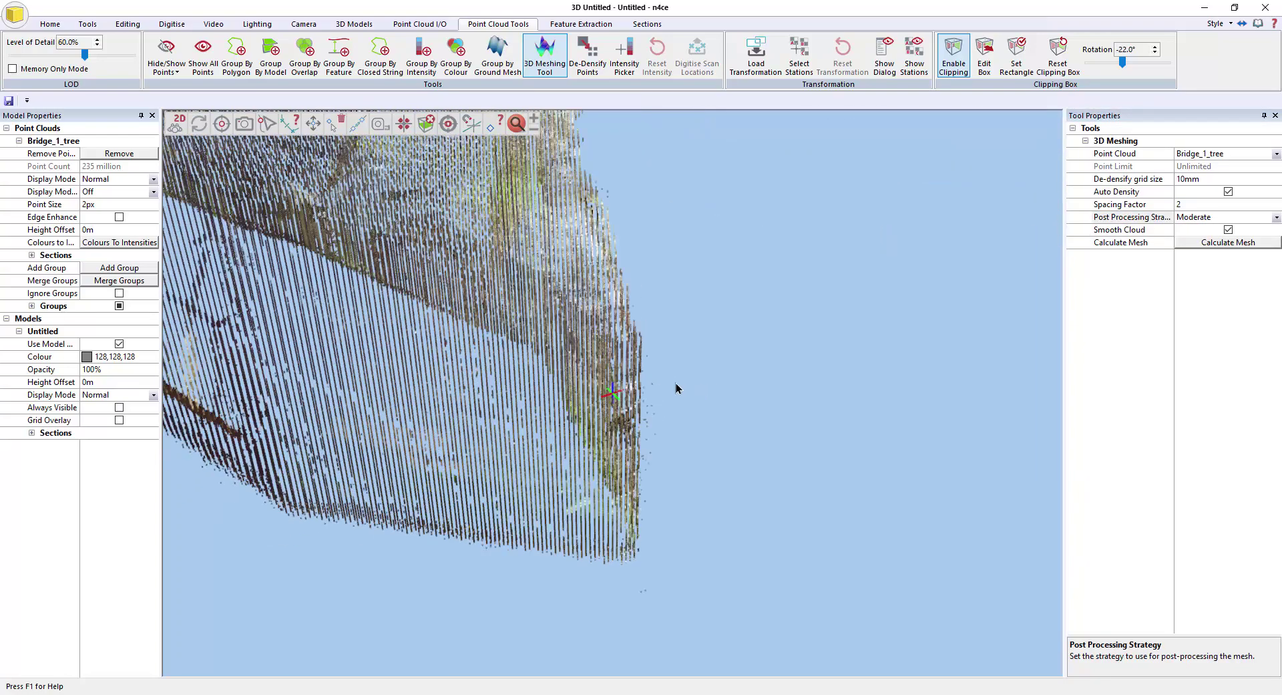
{"action": "middle_click_drag", "start_coordinate": [676, 387], "coordinate": [627, 408]}
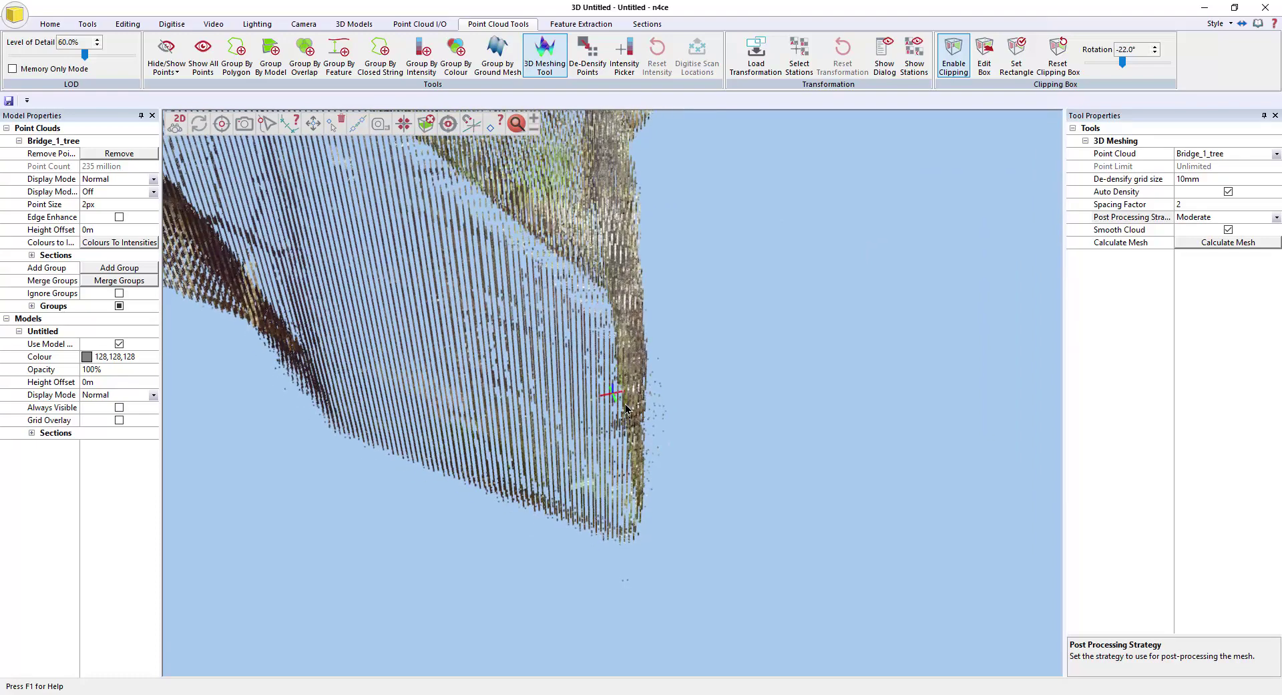
{"action": "middle_click_drag", "start_coordinate": [722, 421], "coordinate": [835, 401]}
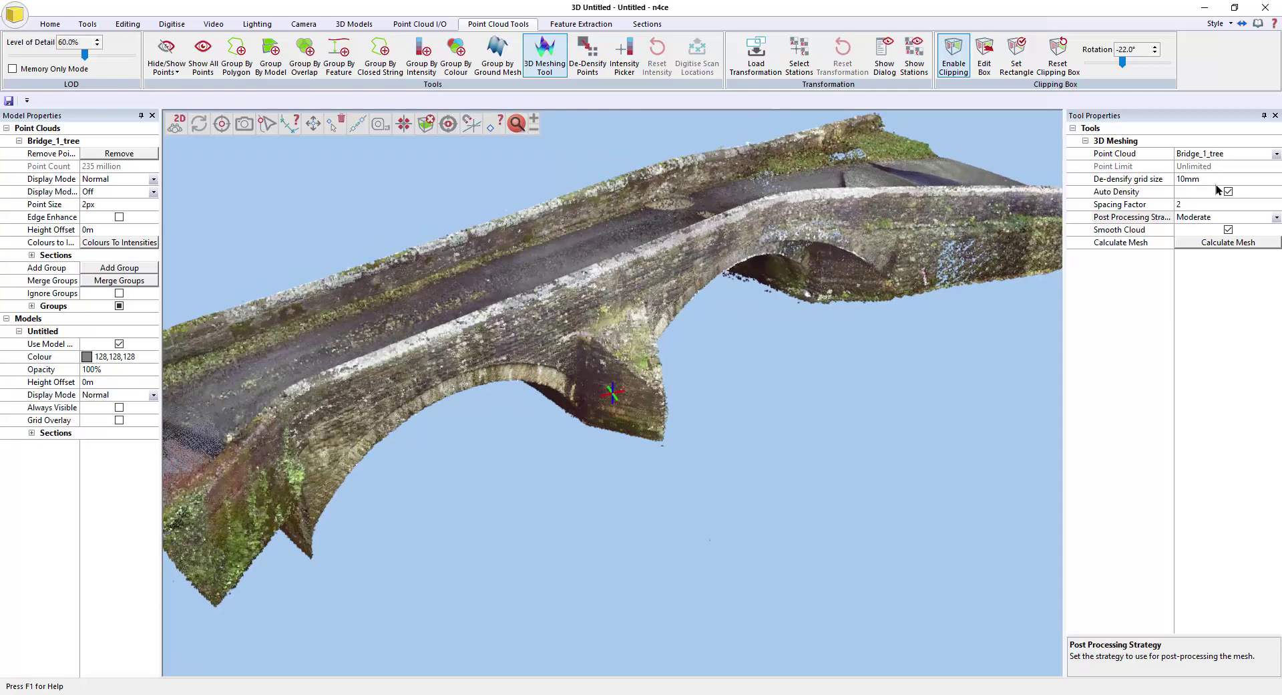
Calculate the bridge mesh: 120828 triangles and 60606 vertices at an automatic 51mm density
{"action": "left_click", "coordinate": [1210, 243]}
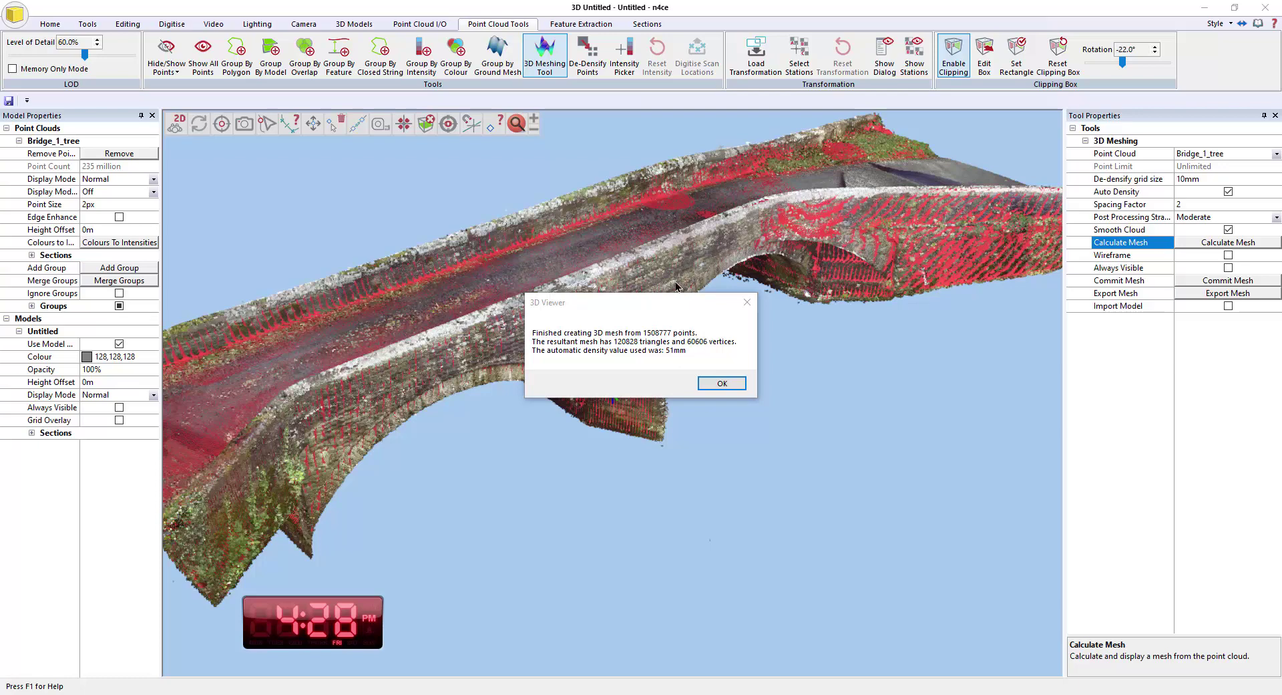
Turn the point cloud display off and orbit the red bridge mesh to inspect deck, arches and pier
{"action": "left_click", "coordinate": [721, 383]}
{"action": "left_click", "coordinate": [153, 179]}
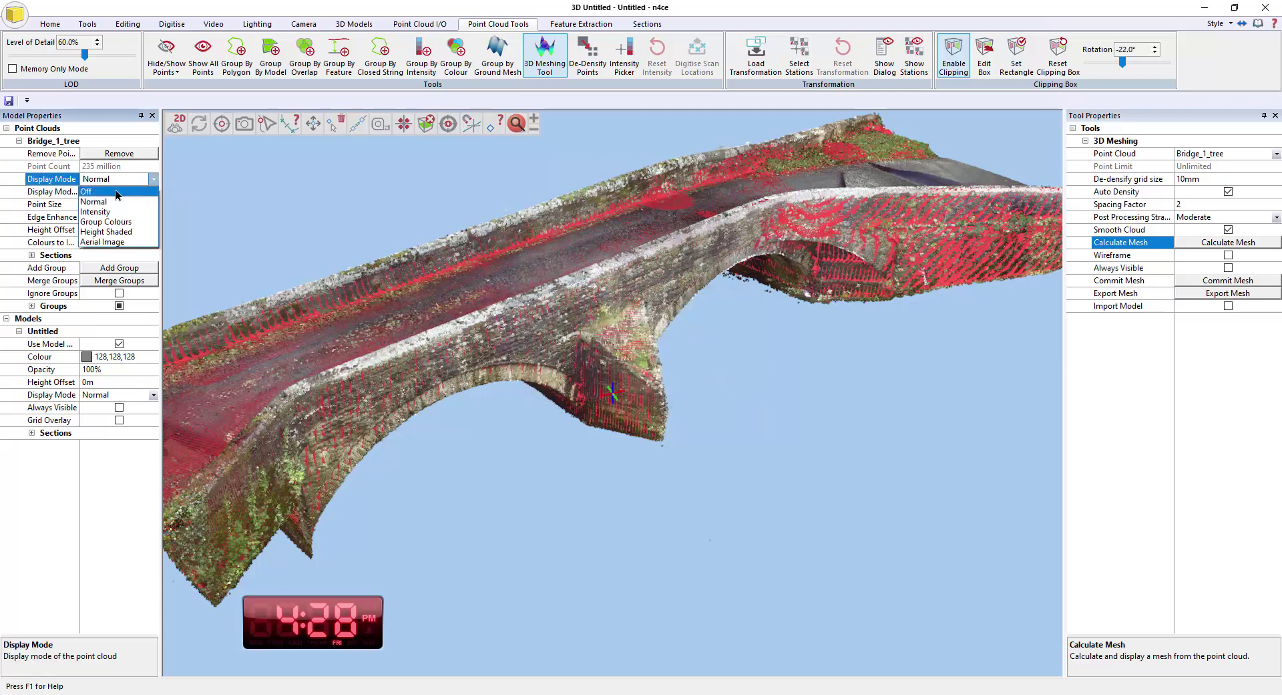
{"action": "left_click", "coordinate": [107, 202]}
{"action": "left_click_drag", "start_coordinate": [593, 359], "coordinate": [399, 326]}
{"action": "left_click_drag", "start_coordinate": [508, 350], "coordinate": [716, 375]}
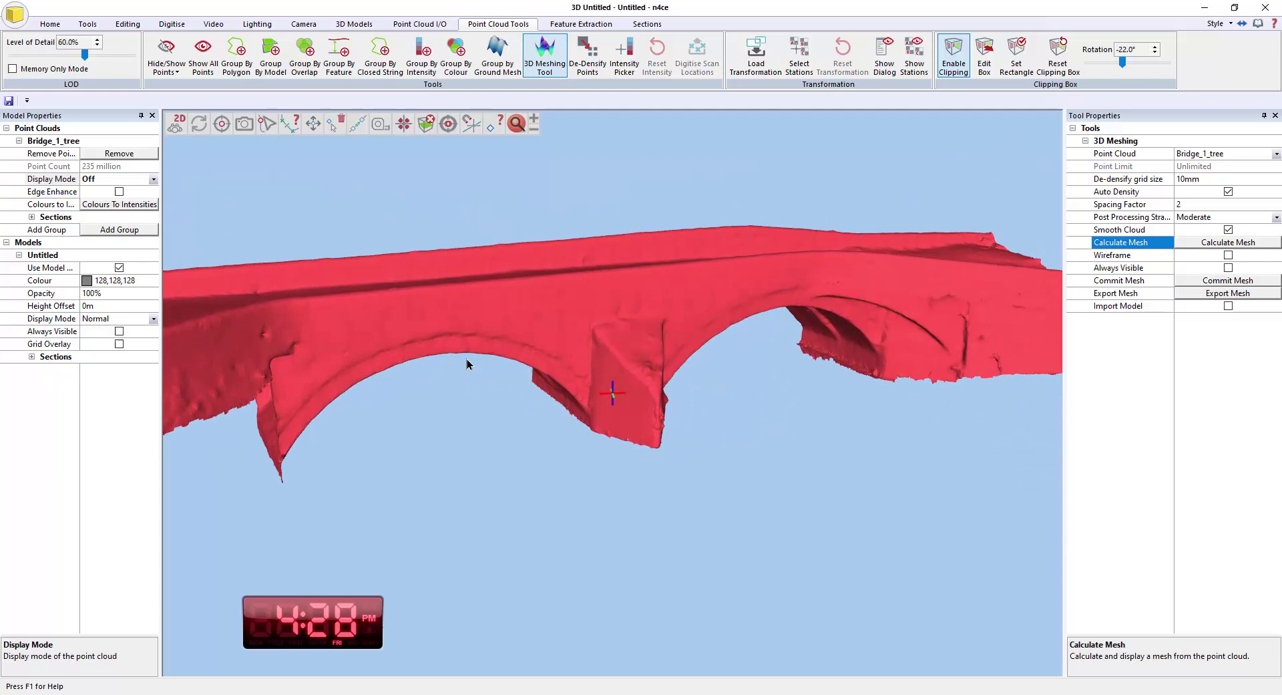
{"action": "left_click_drag", "start_coordinate": [466, 362], "coordinate": [499, 324]}
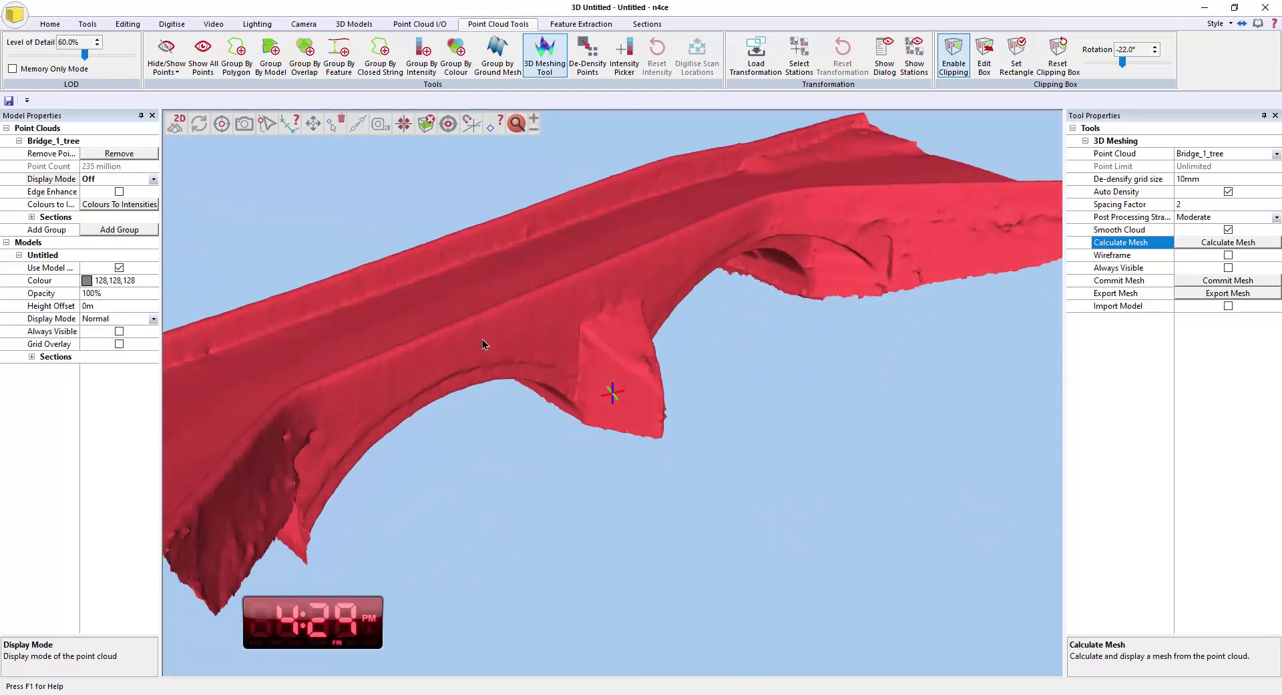
{"action": "mouse_move", "coordinate": [660, 342]}
{"action": "left_mouse_down"}
{"action": "mouse_move", "coordinate": [655, 368]}
{"action": "mouse_move", "coordinate": [695, 355]}
{"action": "mouse_move", "coordinate": [661, 355]}
{"action": "left_mouse_up"}
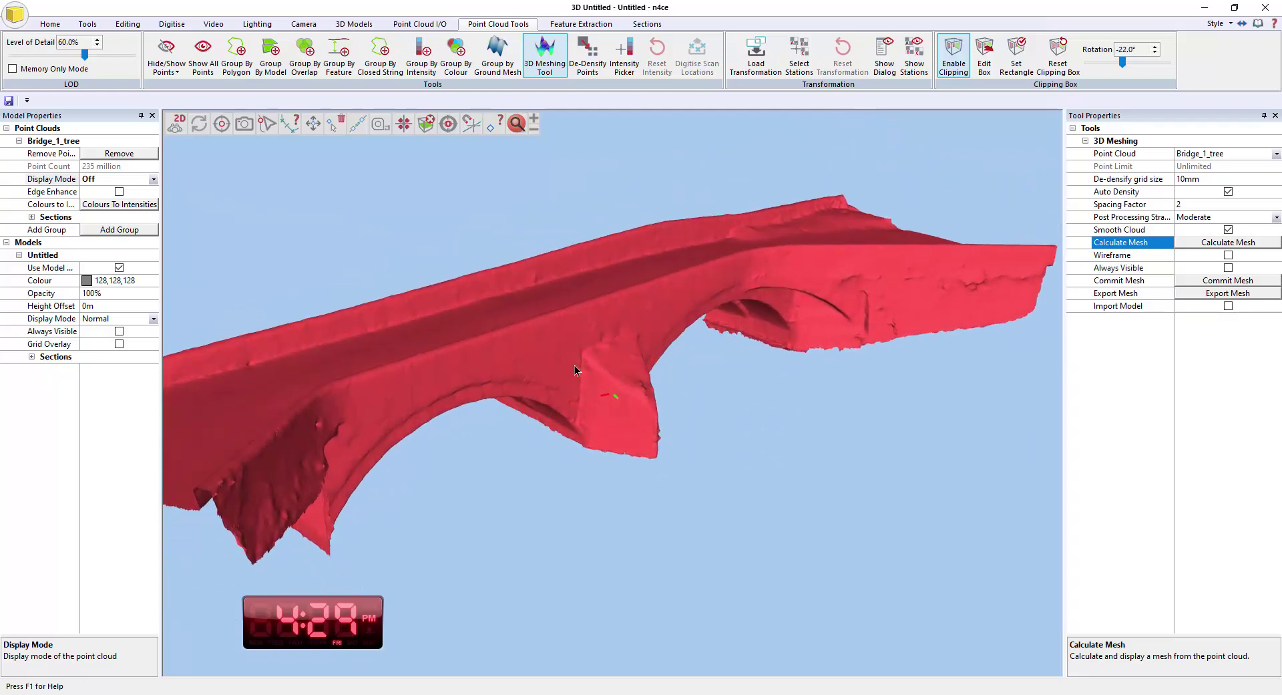
{"action": "mouse_move", "coordinate": [574, 365]}
{"action": "left_mouse_down"}
{"action": "mouse_move", "coordinate": [631, 345]}
{"action": "mouse_move", "coordinate": [547, 347]}
{"action": "mouse_move", "coordinate": [586, 362]}
{"action": "mouse_move", "coordinate": [559, 383]}
{"action": "mouse_move", "coordinate": [595, 384]}
{"action": "mouse_move", "coordinate": [578, 374]}
{"action": "left_mouse_up"}
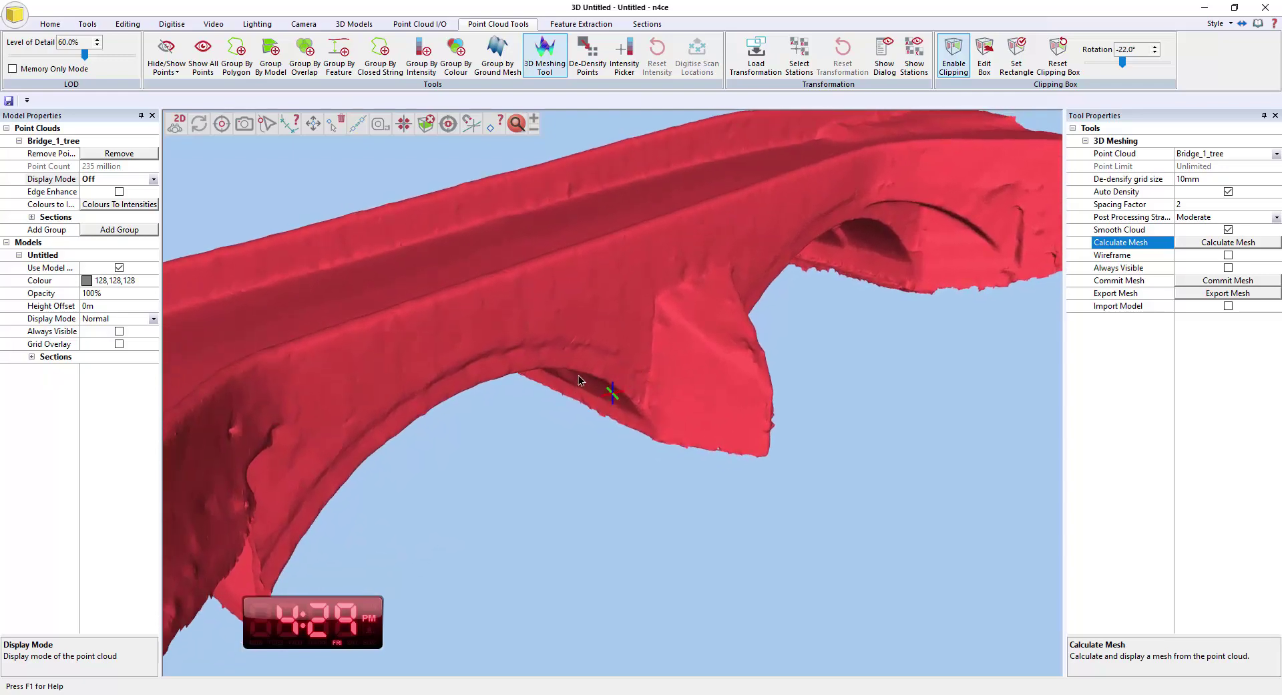
Show the point cloud again and set the de-densify grid size to 5mm
{"action": "left_click", "coordinate": [154, 178]}
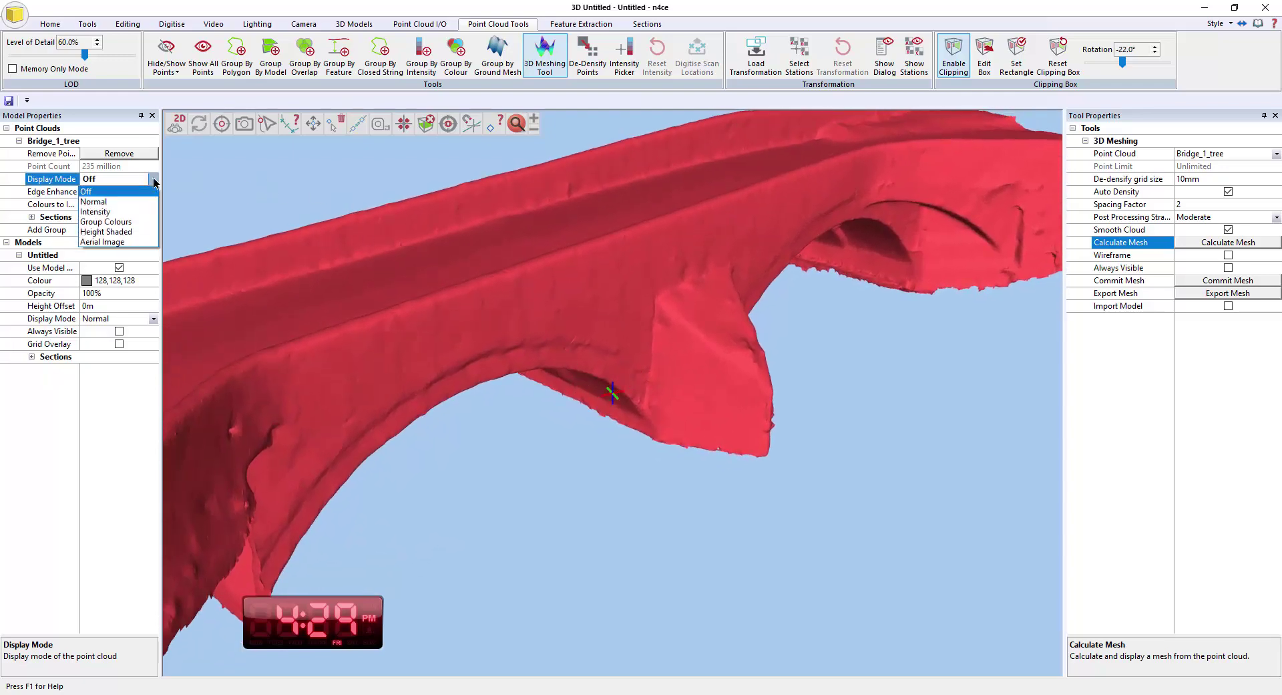
{"action": "left_click", "coordinate": [115, 201]}
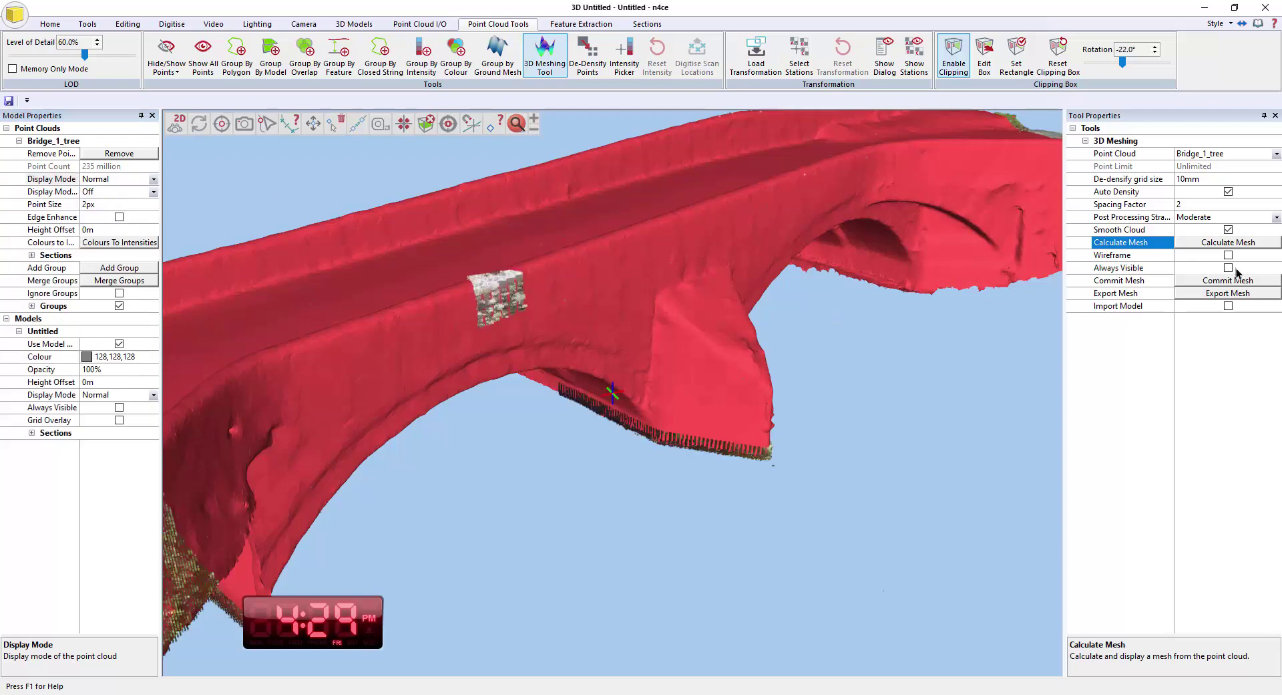
{"action": "left_click", "coordinate": [1207, 179]}
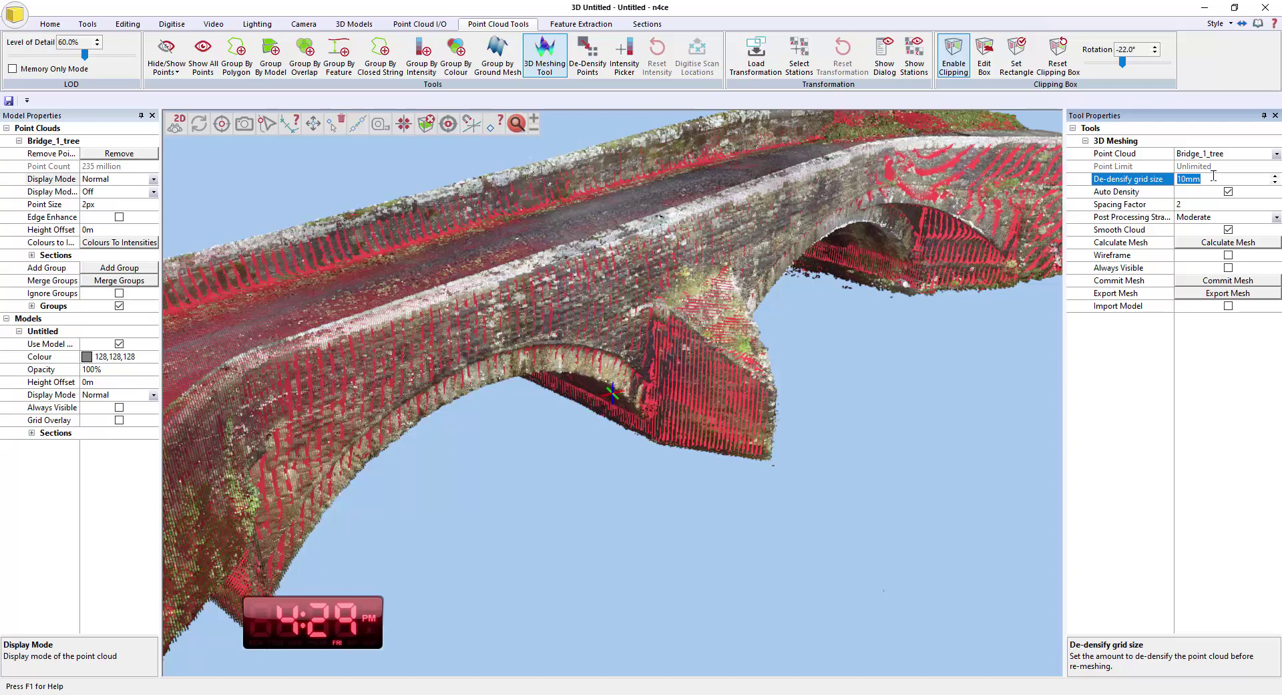
{"action": "type", "text": "5"}
{"action": "type", "text": "mm"}
{"action": "key", "text": "Return"}
{"action": "left_click", "coordinate": [1170, 207]}
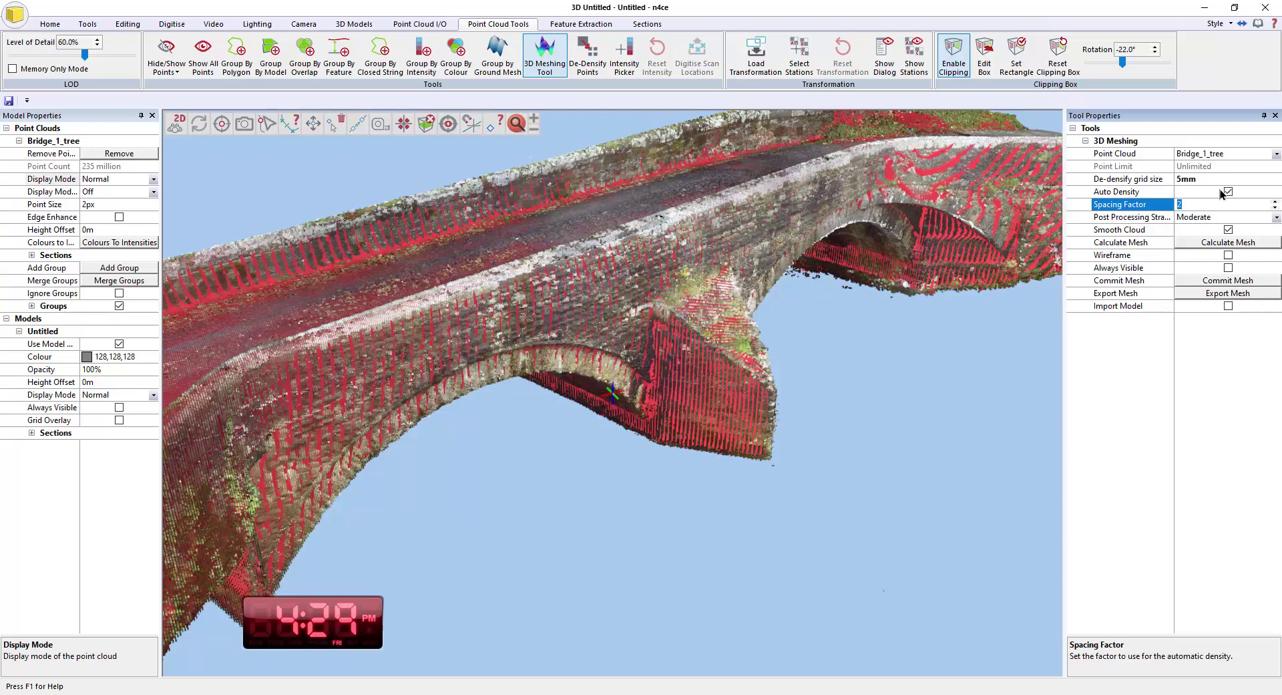
{"action": "left_click", "coordinate": [1199, 179]}
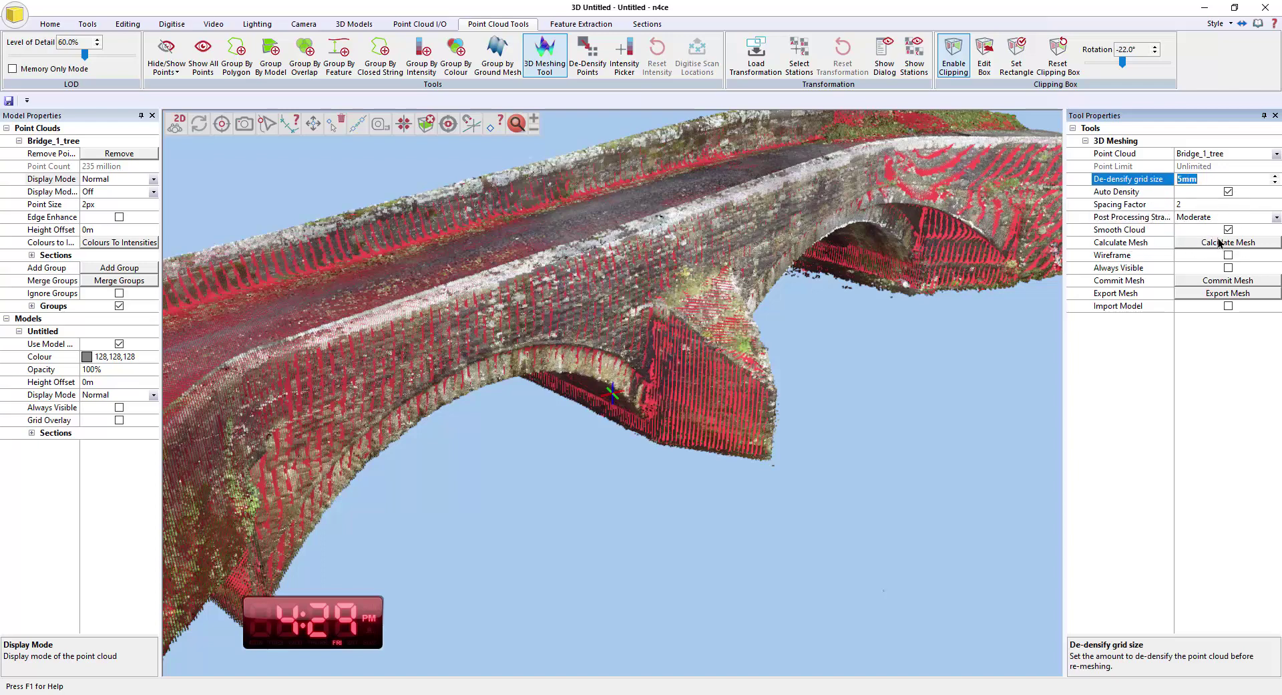
Recalculate the bridge mesh at the 5mm grid: 498296 triangles, 244186 vertices, 33mm density
{"action": "left_click", "coordinate": [1218, 242]}
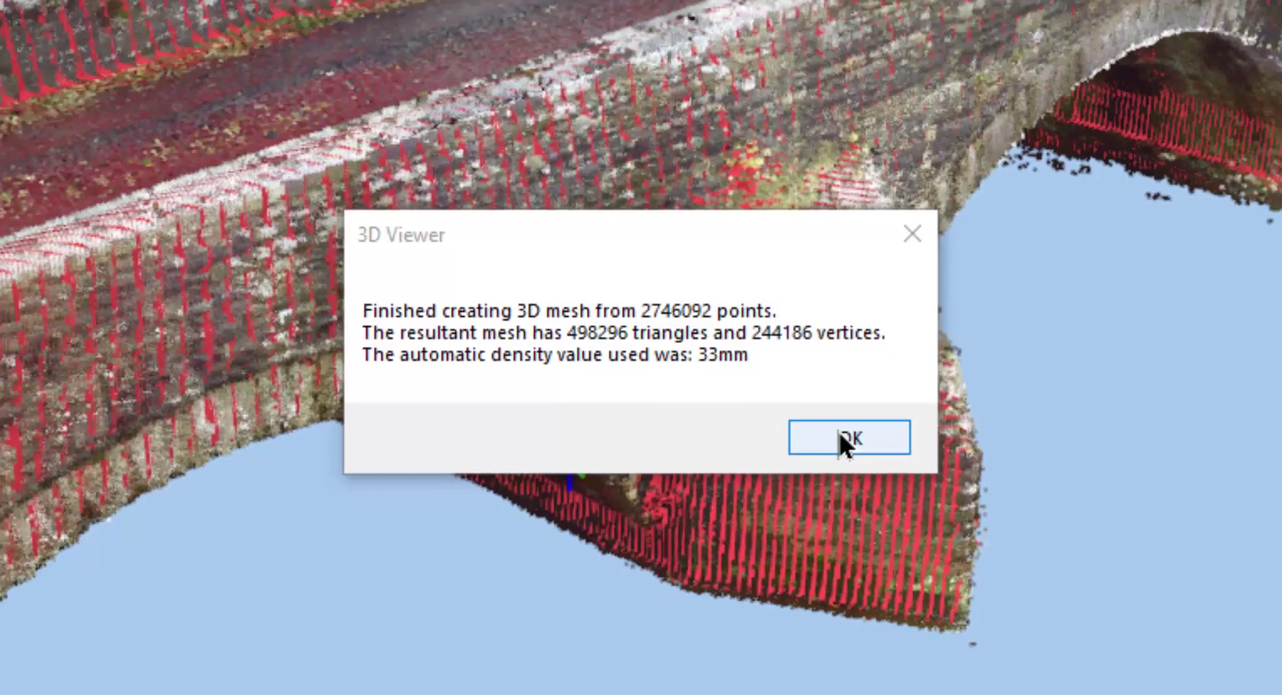
Dismiss the results summary and turn the point cloud off, leaving the 33mm bridge mesh
{"action": "left_click", "coordinate": [855, 446]}
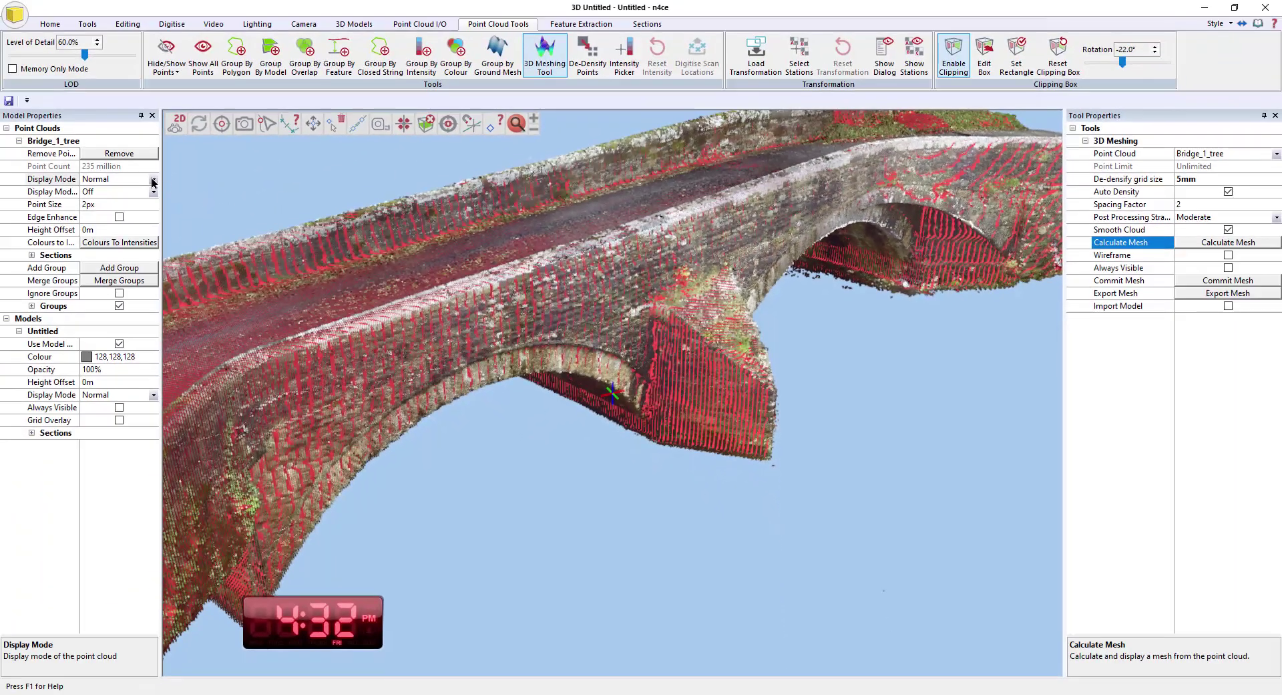
{"action": "left_click", "coordinate": [100, 179]}
{"action": "left_click", "coordinate": [154, 178]}
{"action": "left_click", "coordinate": [87, 191]}
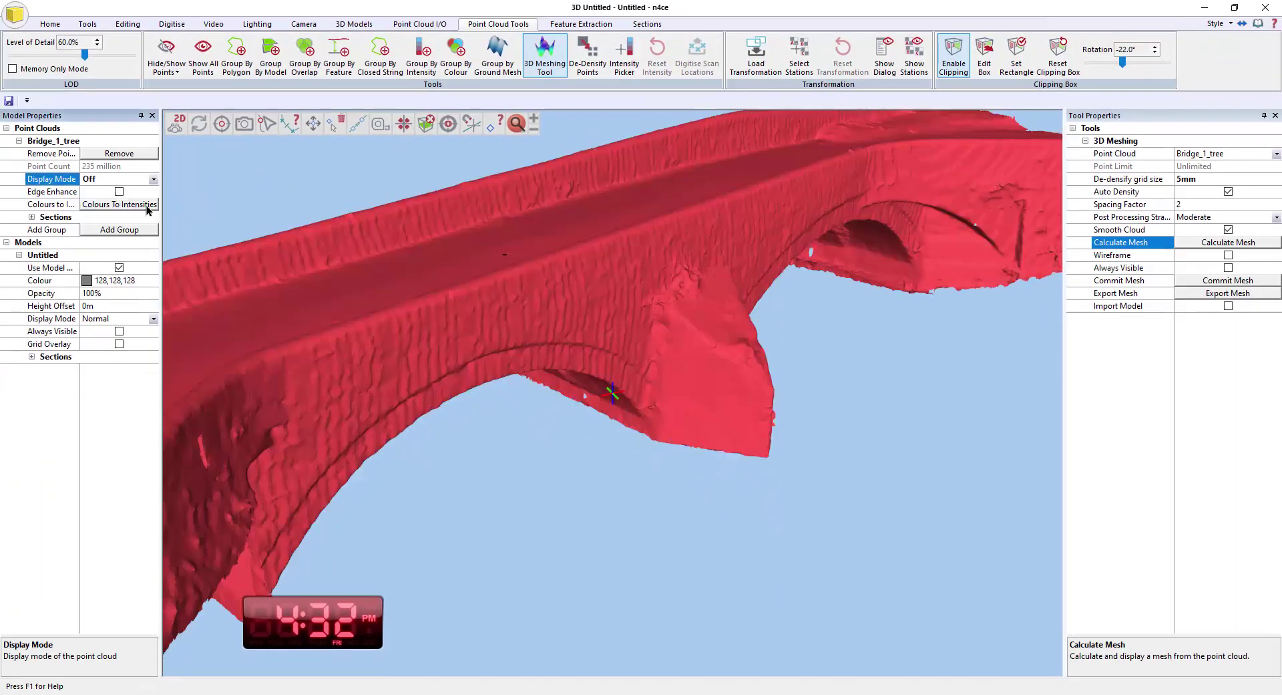
{"action": "left_click_drag", "start_coordinate": [530, 311], "coordinate": [596, 332]}
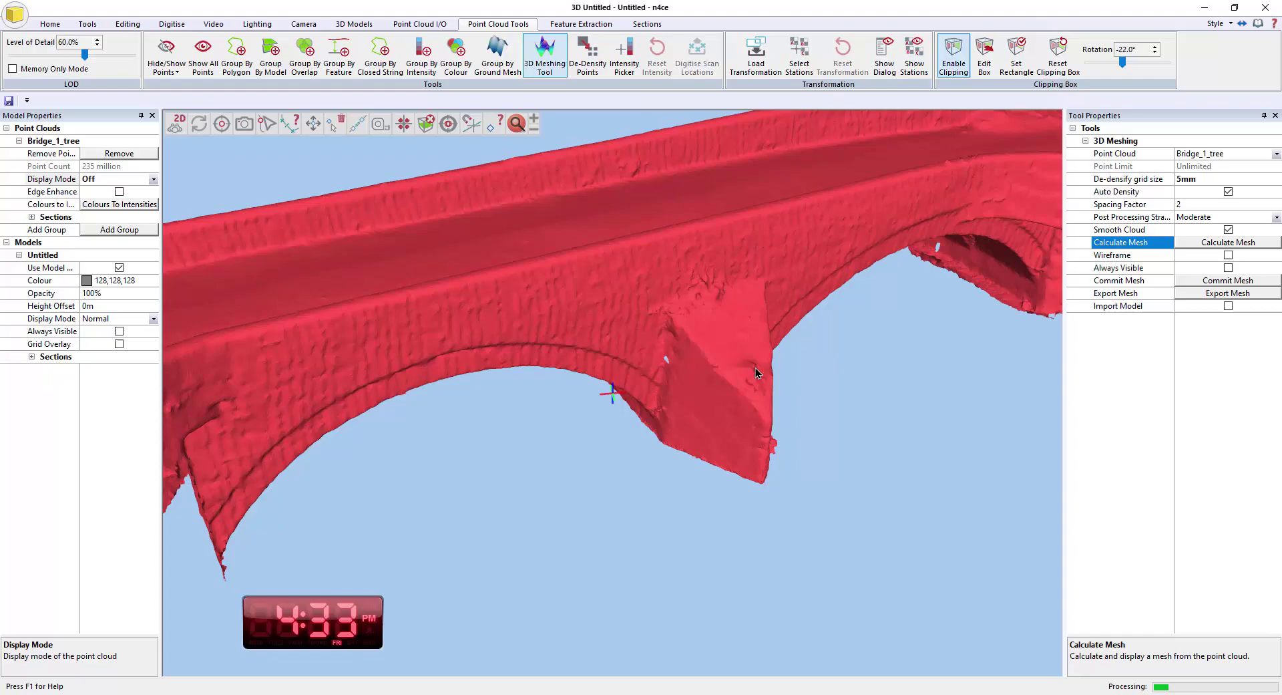
Inspect the bridge mesh triangles in wireframe from several angles around the pier
{"action": "left_click", "coordinate": [1228, 255]}
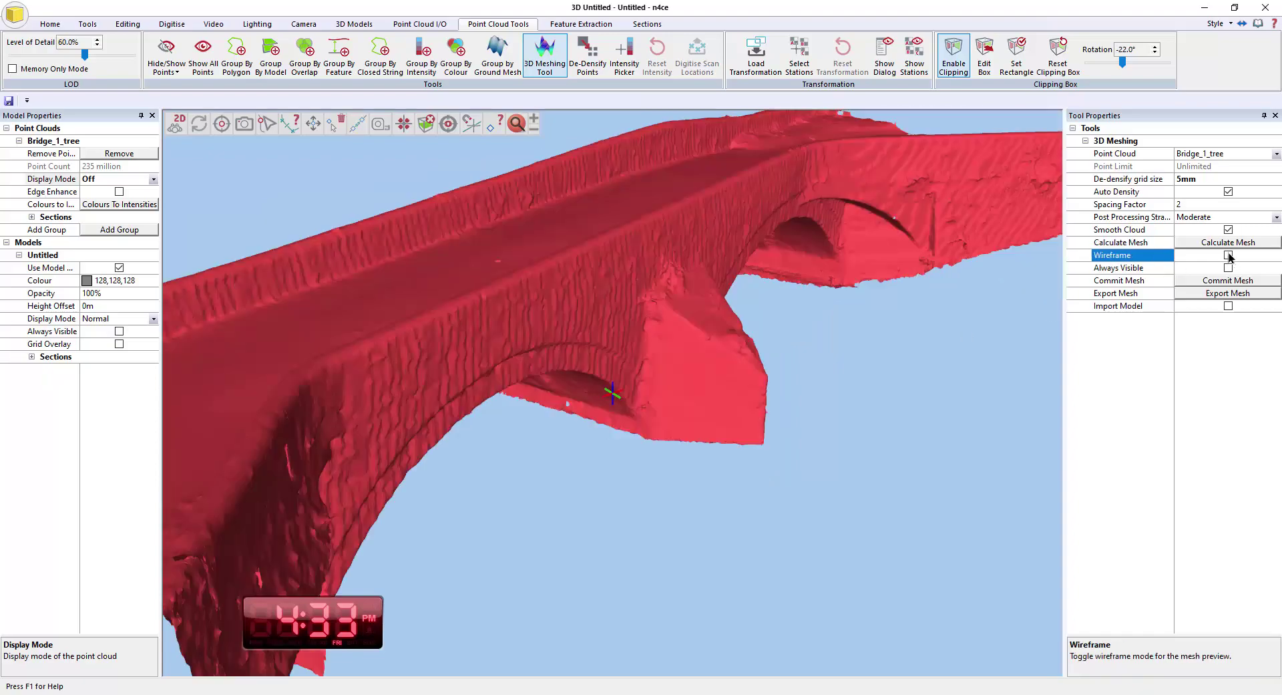
{"action": "left_click", "coordinate": [1228, 256]}
{"action": "mouse_move", "coordinate": [634, 391]}
{"action": "left_mouse_down"}
{"action": "mouse_move", "coordinate": [559, 418]}
{"action": "mouse_move", "coordinate": [503, 418]}
{"action": "mouse_move", "coordinate": [702, 389]}
{"action": "left_mouse_up"}
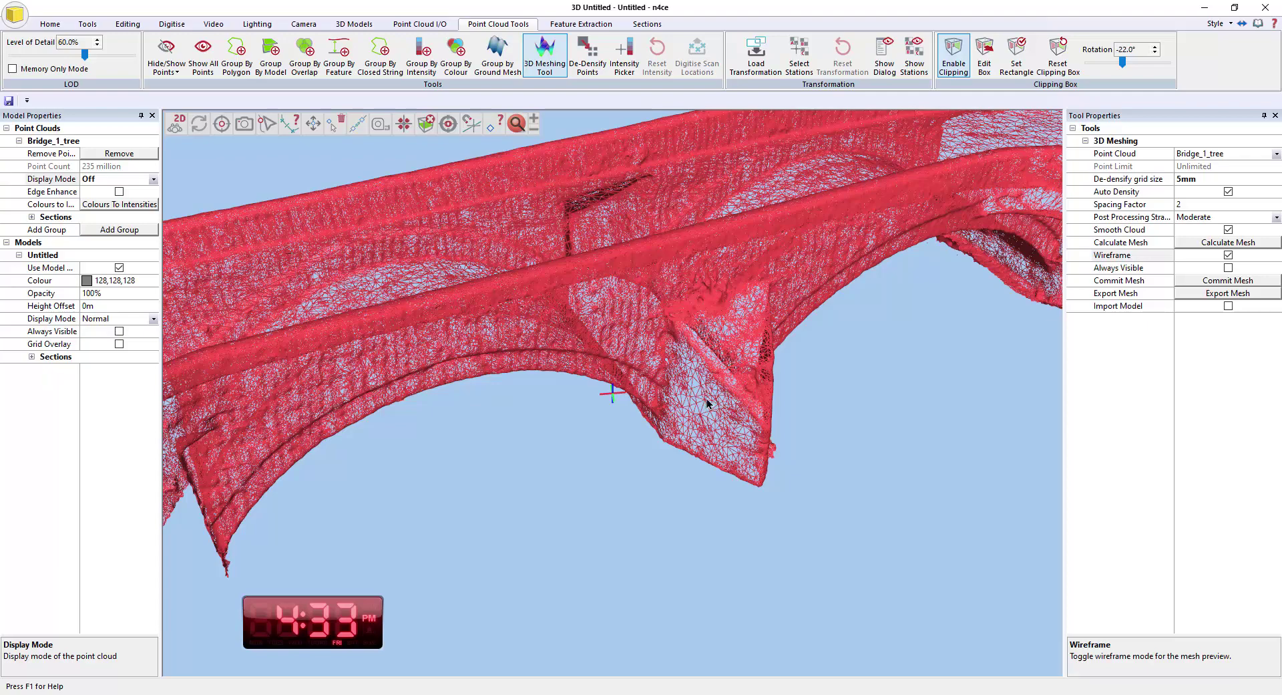
{"action": "scroll", "coordinate": [538, 378], "scroll_direction": "up", "scroll_amount": 3}
{"action": "left_click_drag", "start_coordinate": [539, 378], "coordinate": [410, 331]}
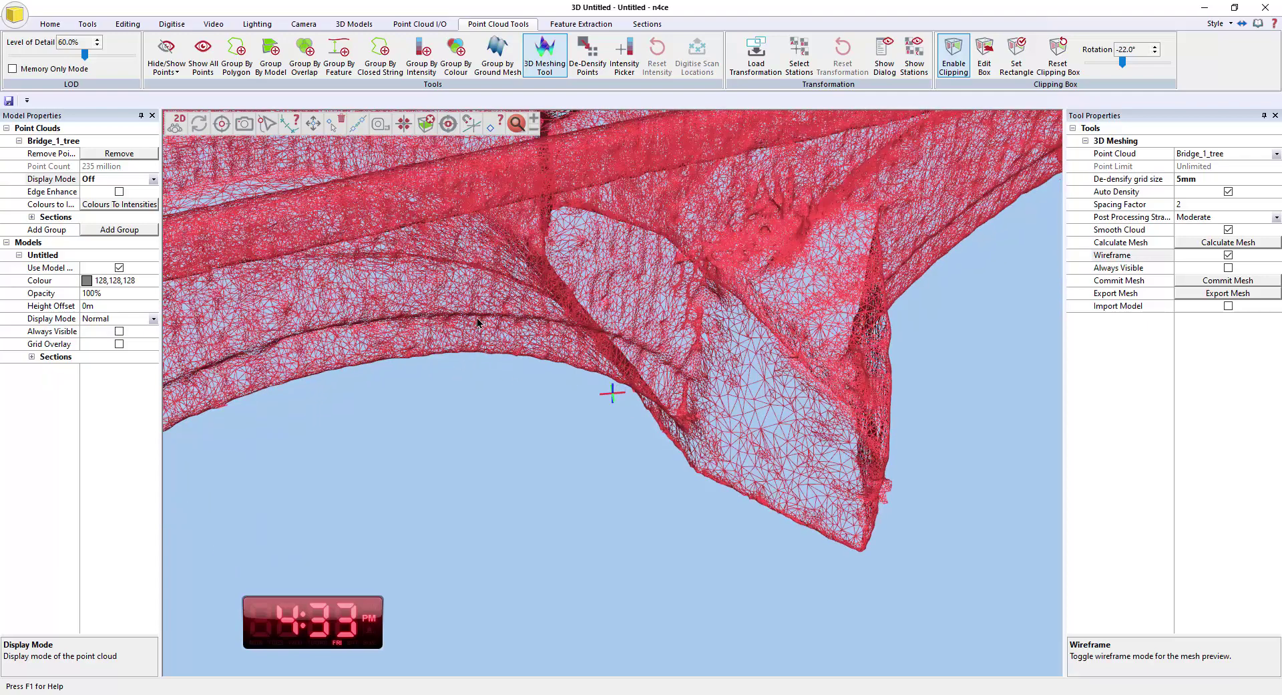
{"action": "left_click_drag", "start_coordinate": [469, 359], "coordinate": [405, 384]}
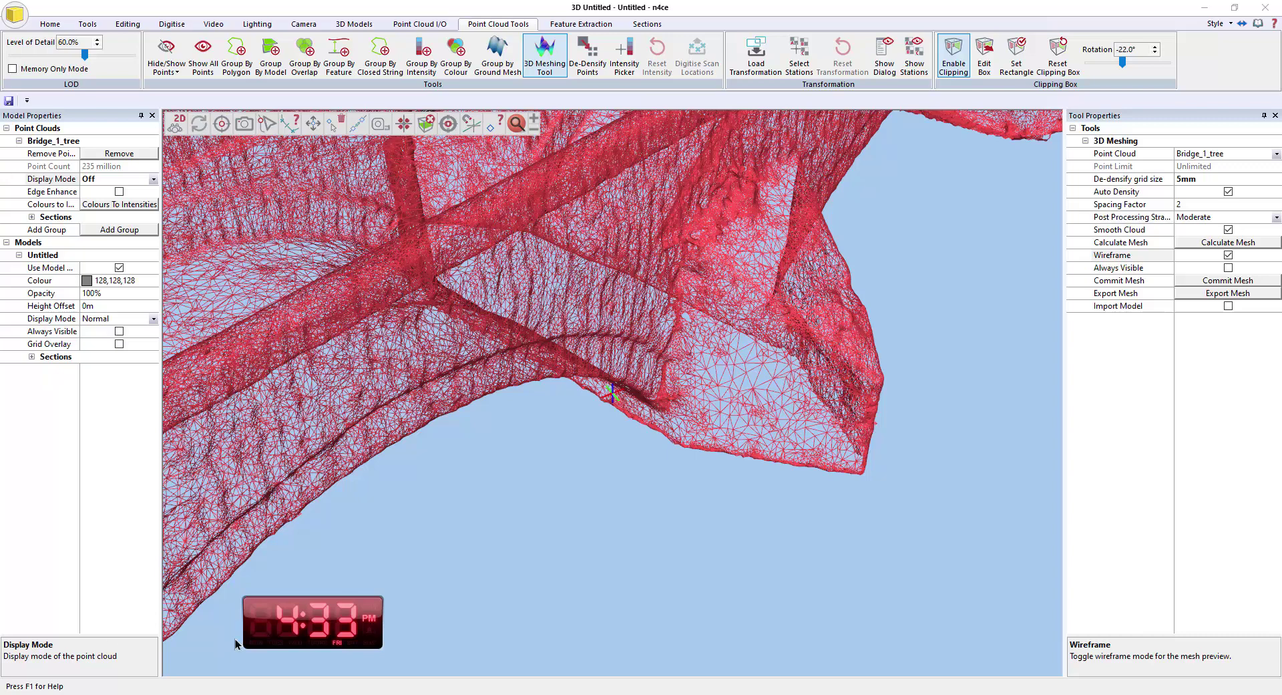
Return the mesh to a solid surface, view the arches side-on, and export the bridge mesh
{"action": "left_click", "coordinate": [1228, 256]}
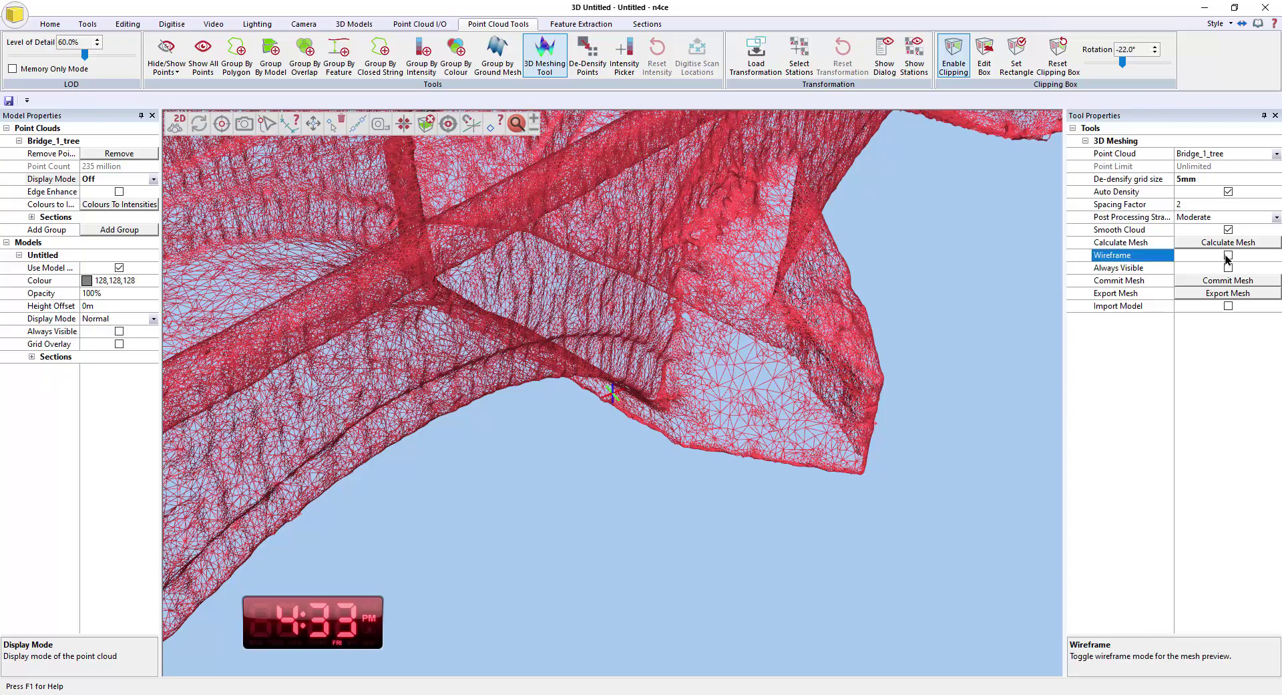
{"action": "left_click_drag", "start_coordinate": [822, 399], "coordinate": [802, 381]}
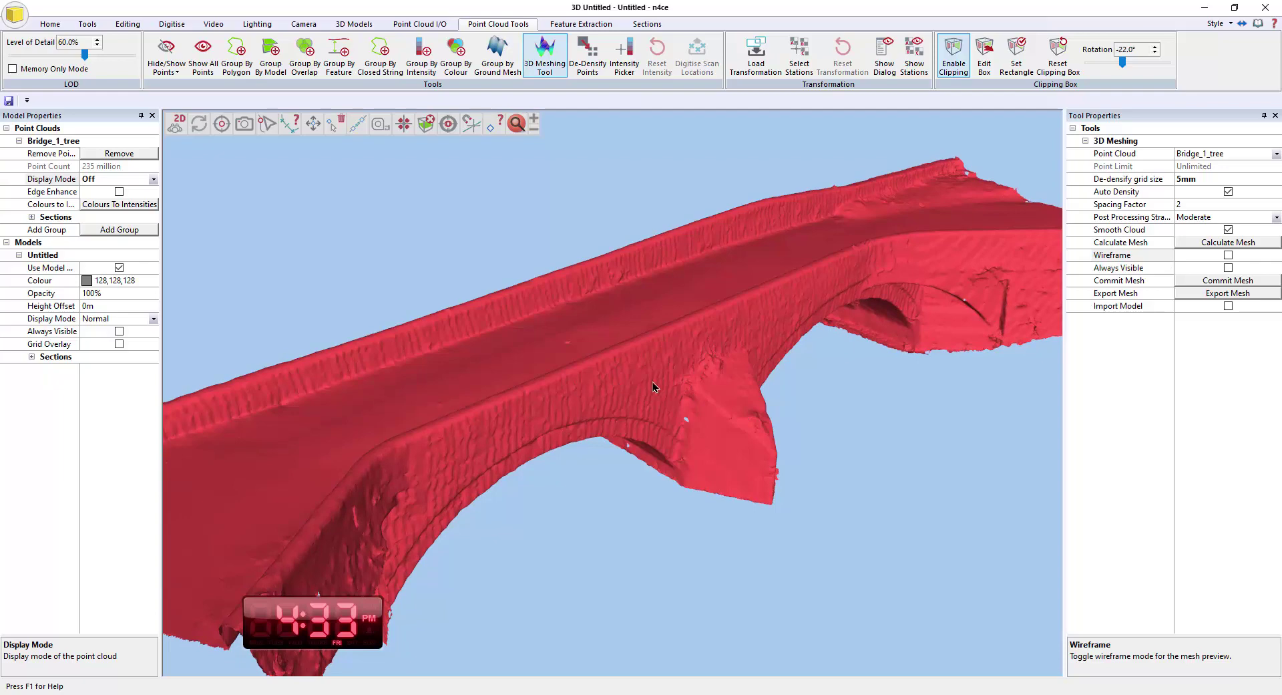
{"action": "left_click_drag", "start_coordinate": [652, 383], "coordinate": [548, 389]}
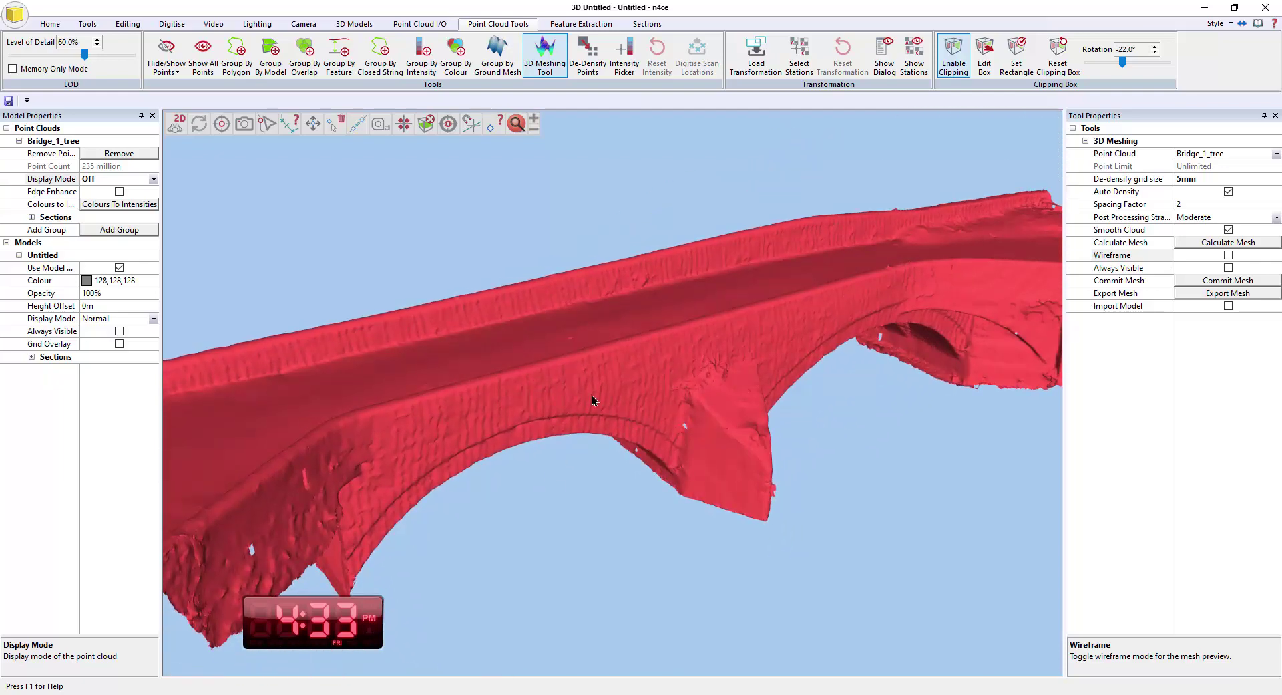
{"action": "left_click_drag", "start_coordinate": [542, 494], "coordinate": [604, 481]}
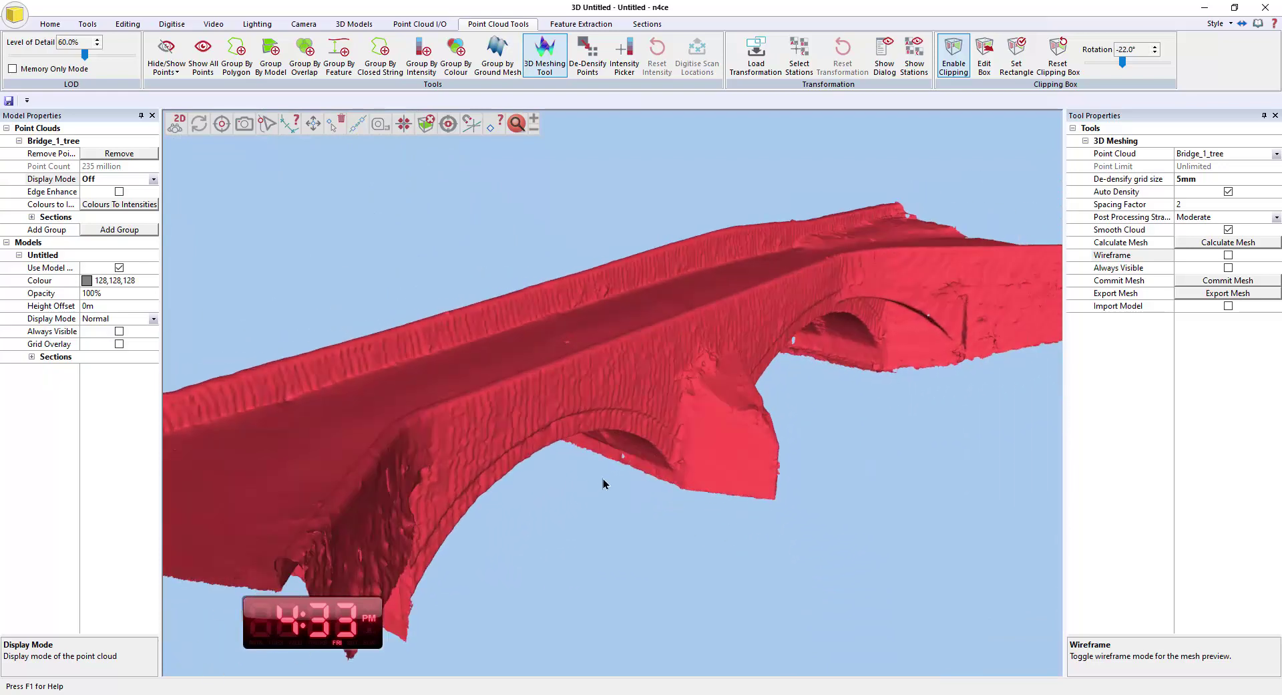
{"action": "left_click", "coordinate": [1226, 296]}
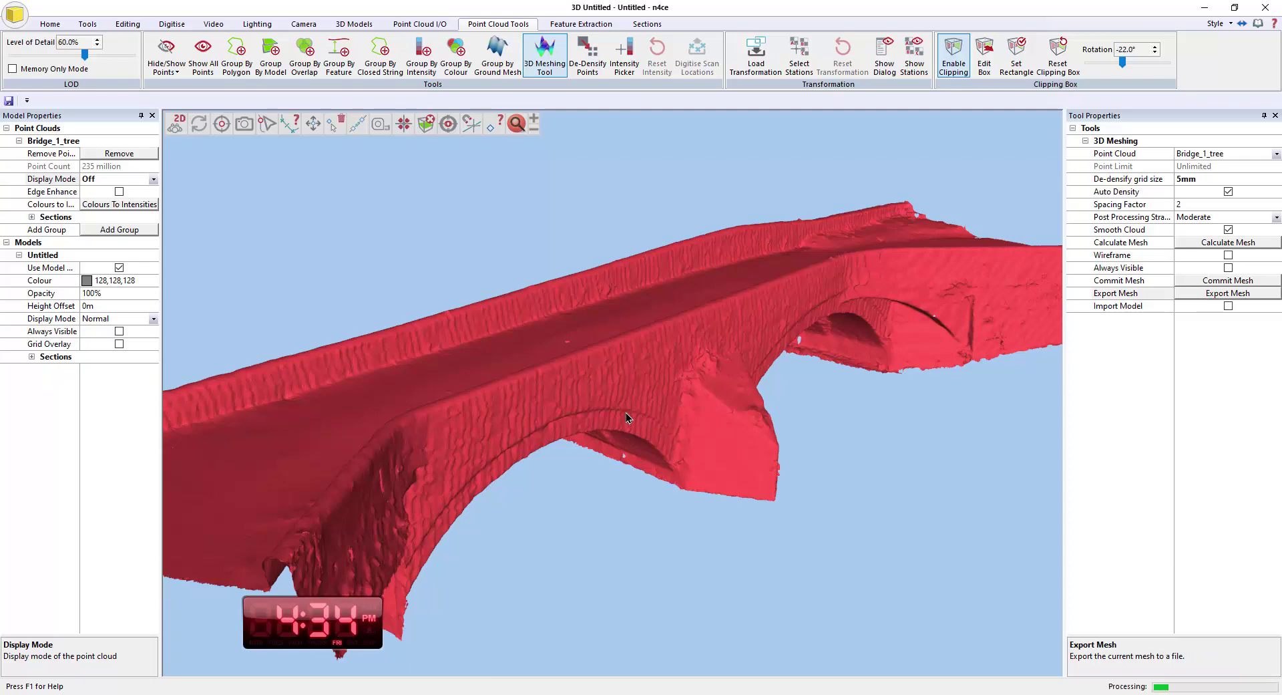
{"action": "left_click_drag", "start_coordinate": [627, 412], "coordinate": [620, 446]}
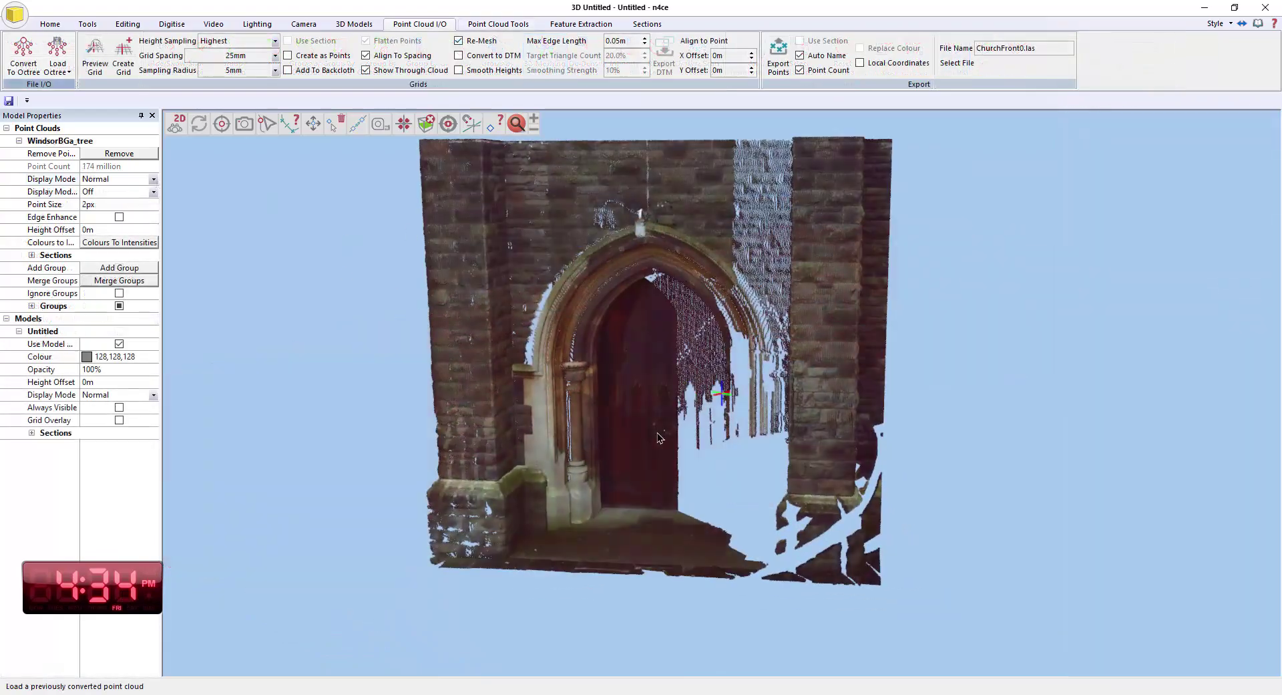
{"action": "scroll", "coordinate": [599, 443], "scroll_direction": "up", "scroll_amount": 2}
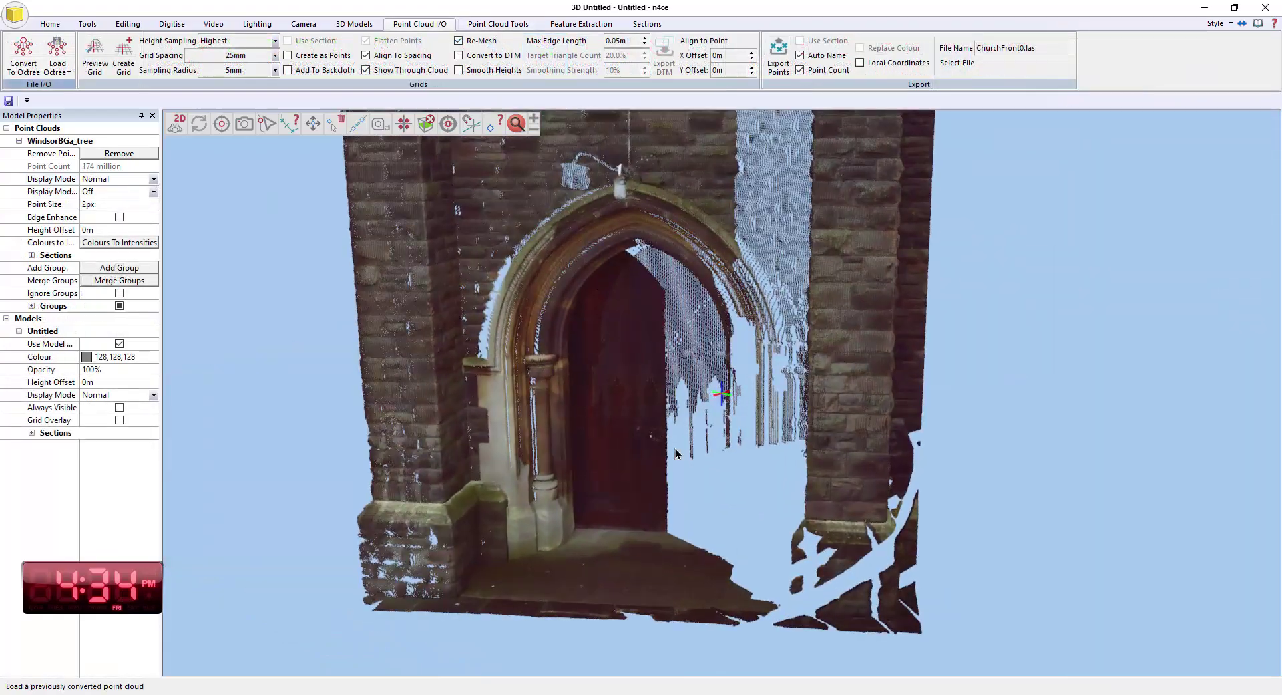
{"action": "scroll", "coordinate": [599, 443], "scroll_direction": "up", "scroll_amount": 5}
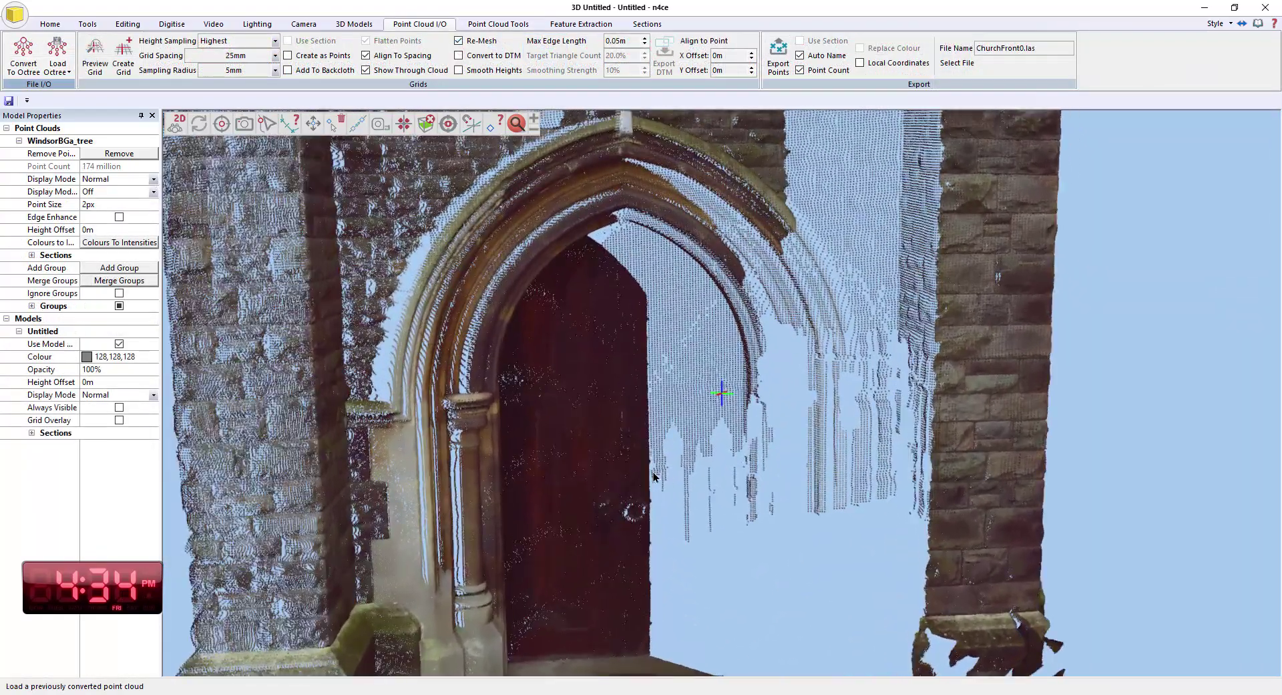
{"action": "scroll", "coordinate": [653, 476], "scroll_direction": "down", "scroll_amount": 3}
{"action": "mouse_move", "coordinate": [628, 458]}
{"action": "left_mouse_down"}
{"action": "mouse_move", "coordinate": [731, 488]}
{"action": "mouse_move", "coordinate": [715, 503]}
{"action": "mouse_move", "coordinate": [641, 460]}
{"action": "left_mouse_up"}
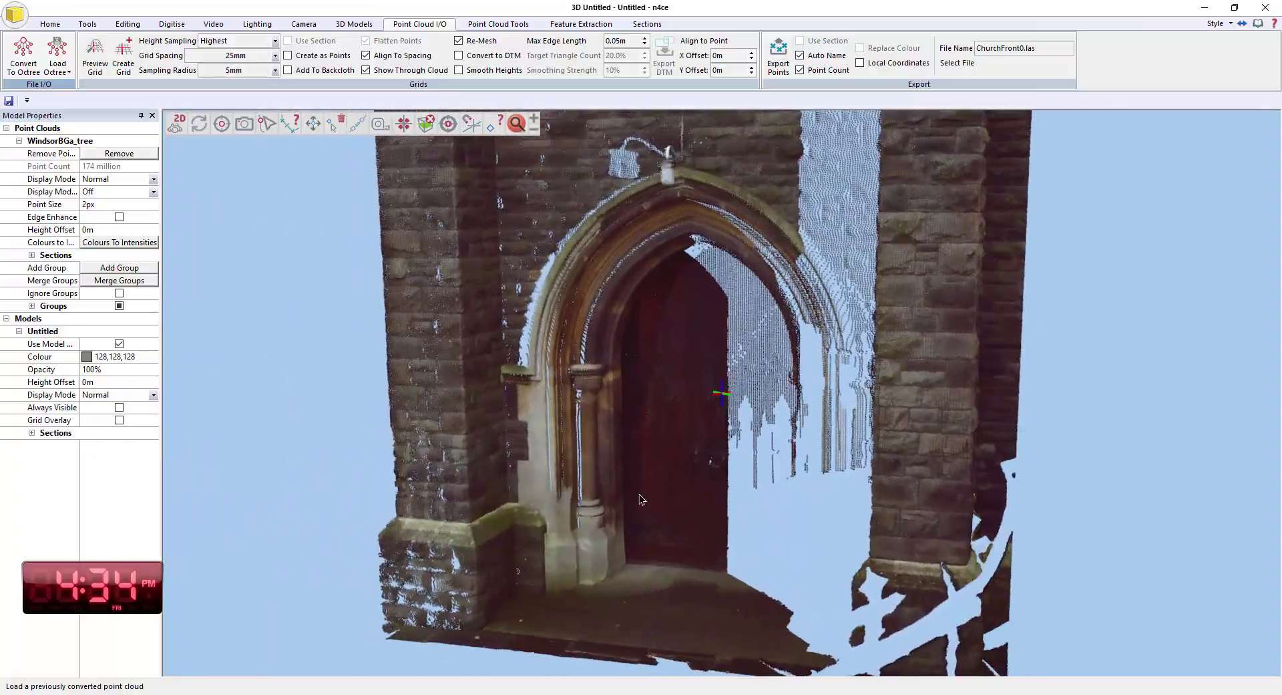
{"action": "scroll", "coordinate": [584, 419], "scroll_direction": "up", "scroll_amount": 8}
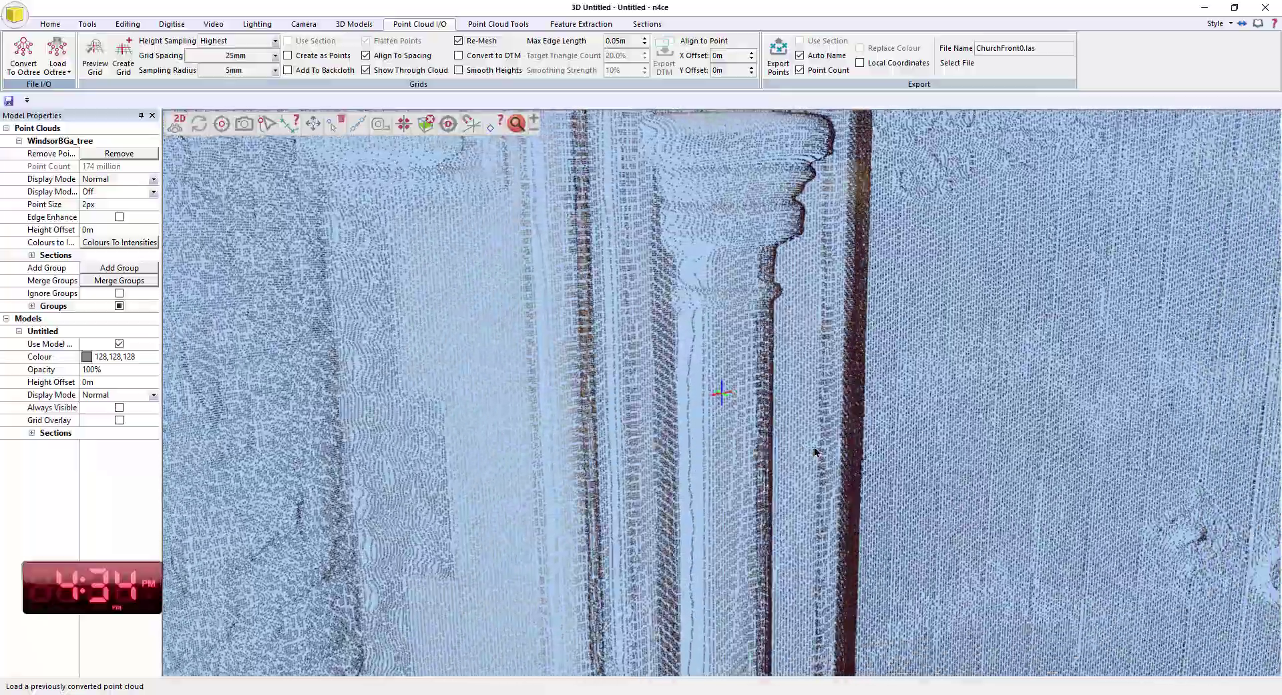
{"action": "left_click_drag", "start_coordinate": [814, 452], "coordinate": [875, 432]}
{"action": "scroll", "coordinate": [875, 432], "scroll_direction": "down", "scroll_amount": 10}
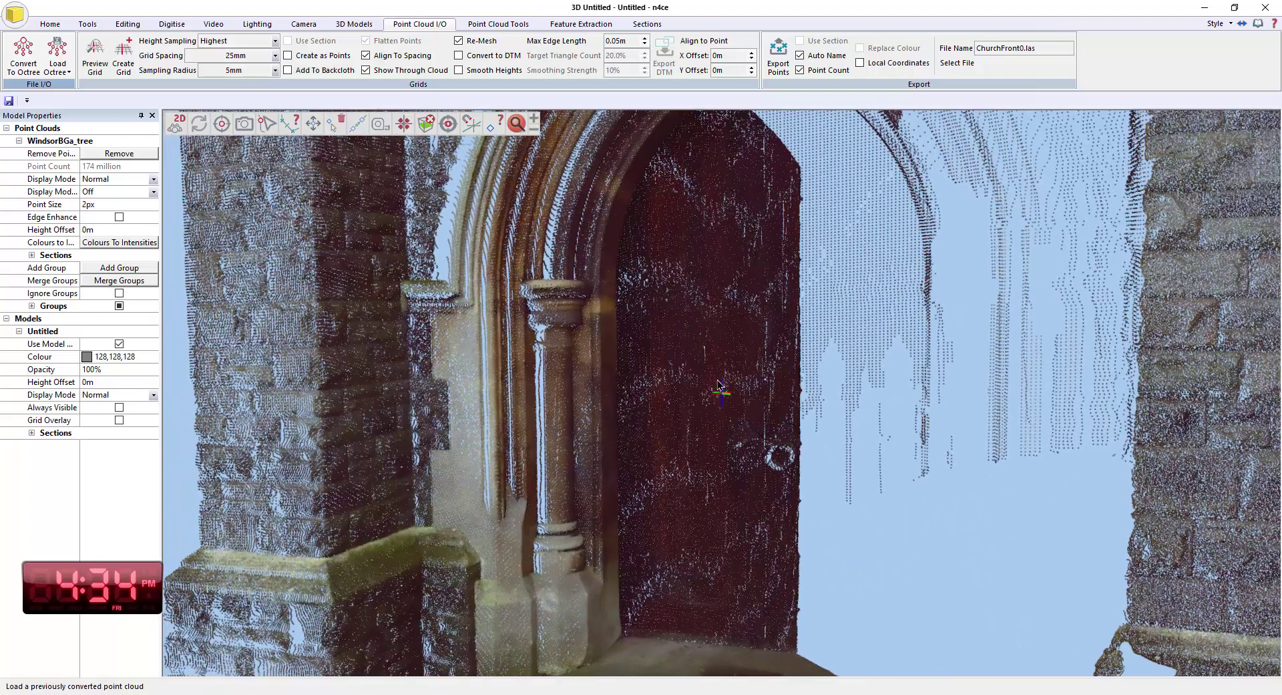
{"action": "scroll", "coordinate": [733, 401], "scroll_direction": "down", "scroll_amount": 5}
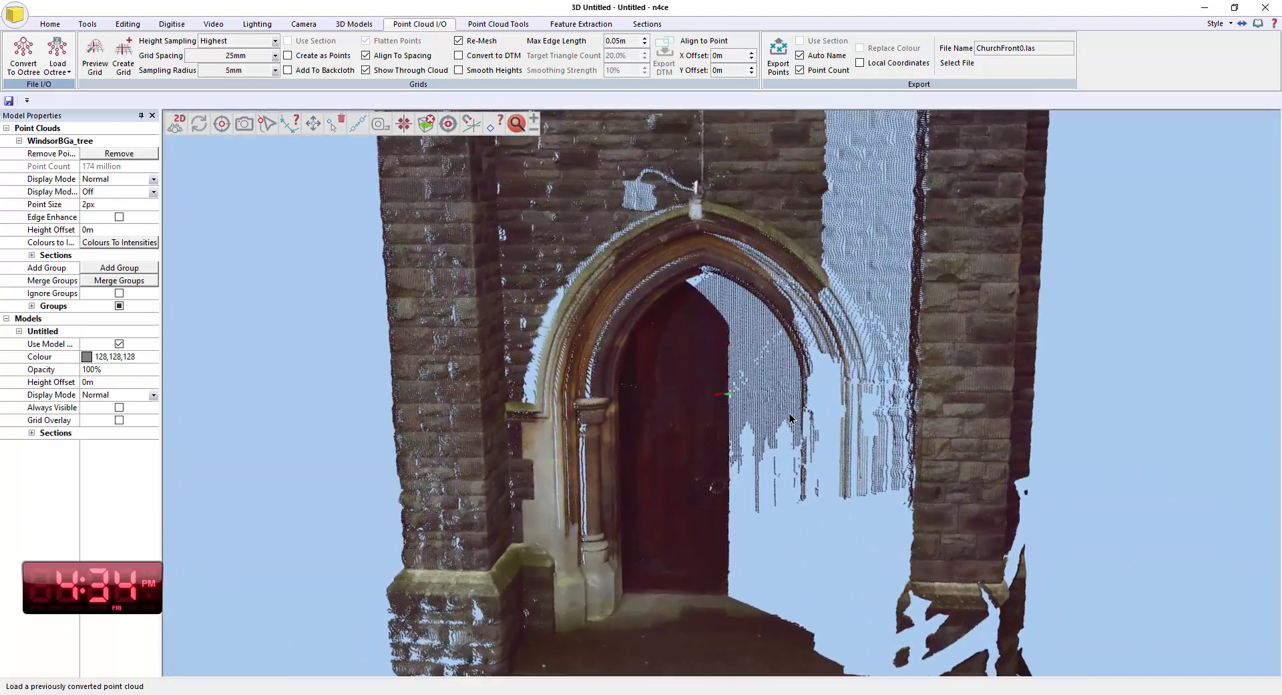
Open 3D Meshing for the church cloud and calculate a 95474-triangle, 50254-vertex mesh at 15mm
{"action": "left_click", "coordinate": [505, 25]}
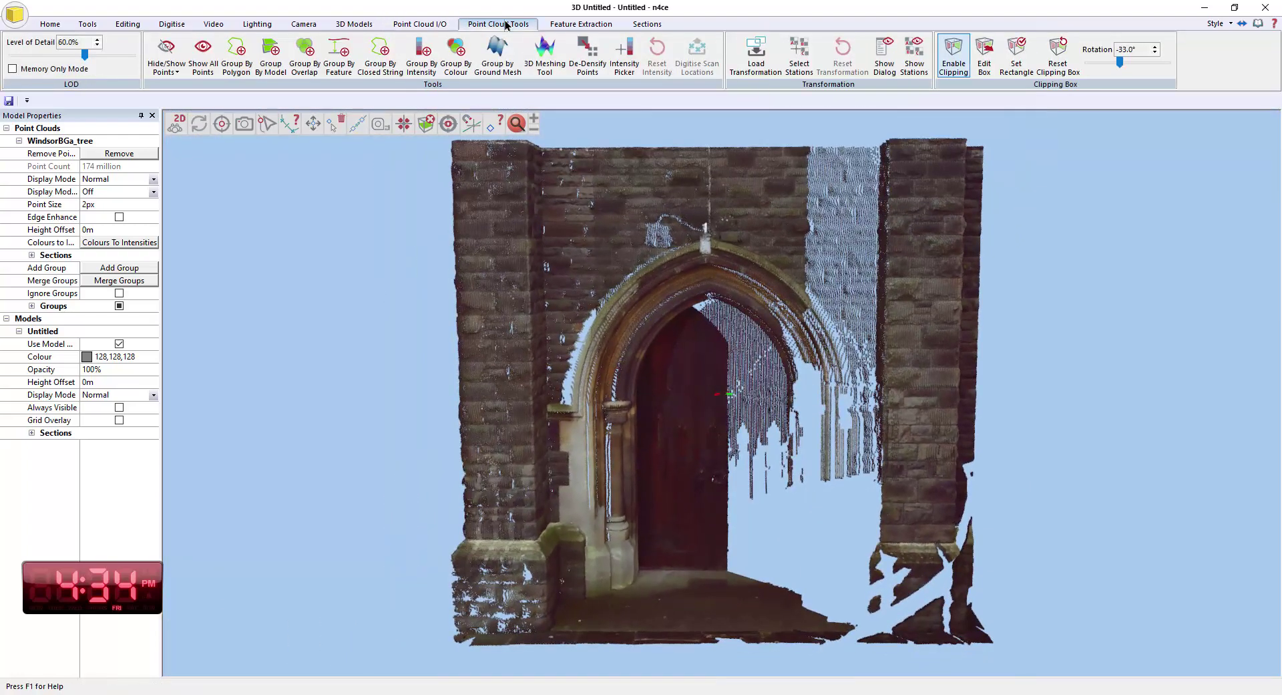
{"action": "left_click", "coordinate": [551, 63]}
{"action": "left_click", "coordinate": [1217, 176]}
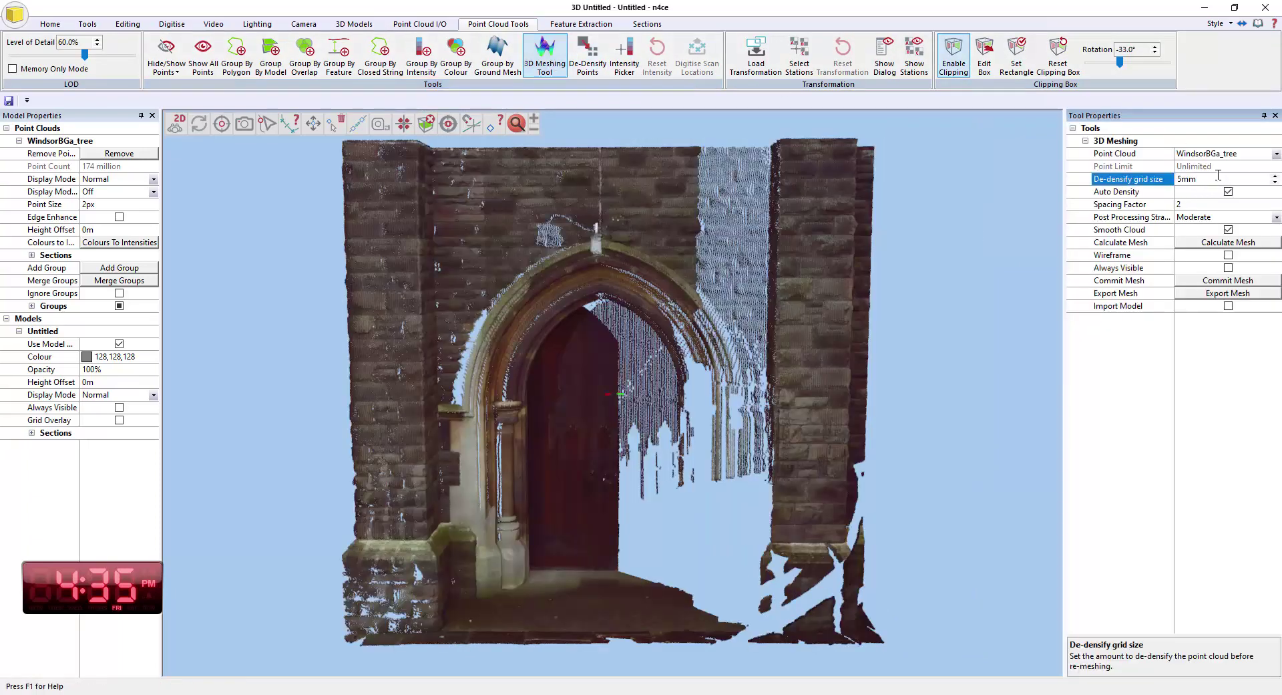
{"action": "left_click", "coordinate": [1204, 242]}
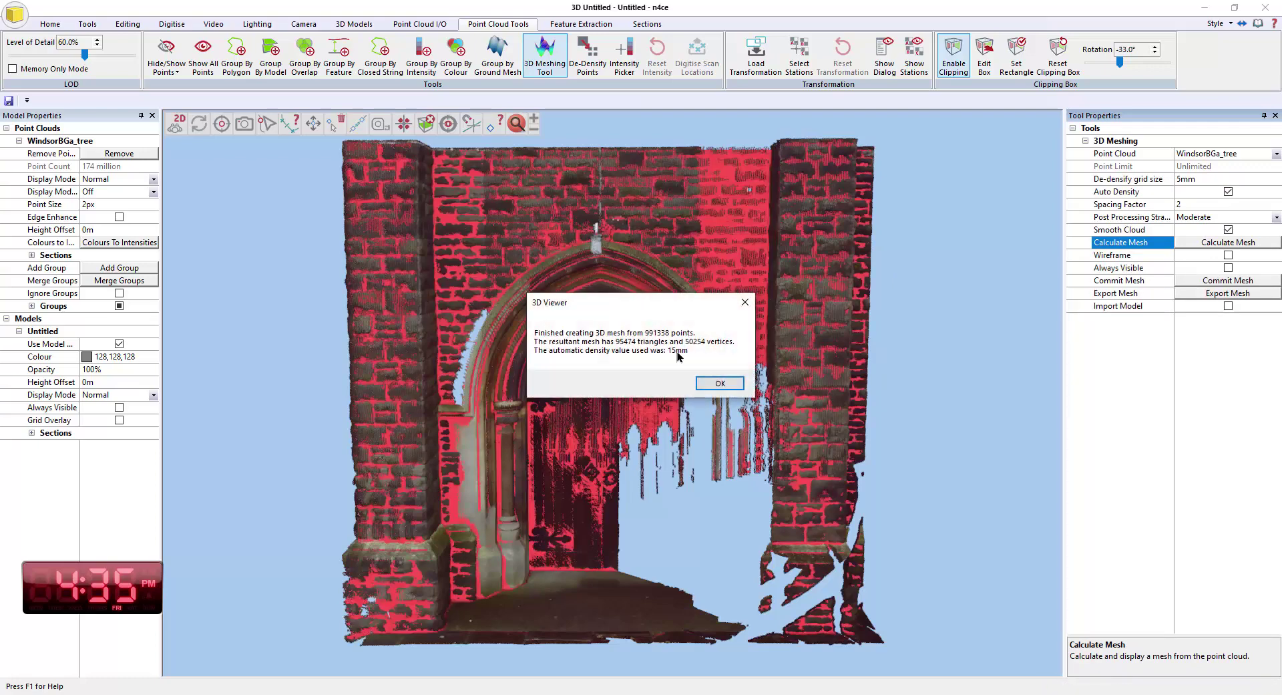
{"action": "left_click", "coordinate": [719, 382]}
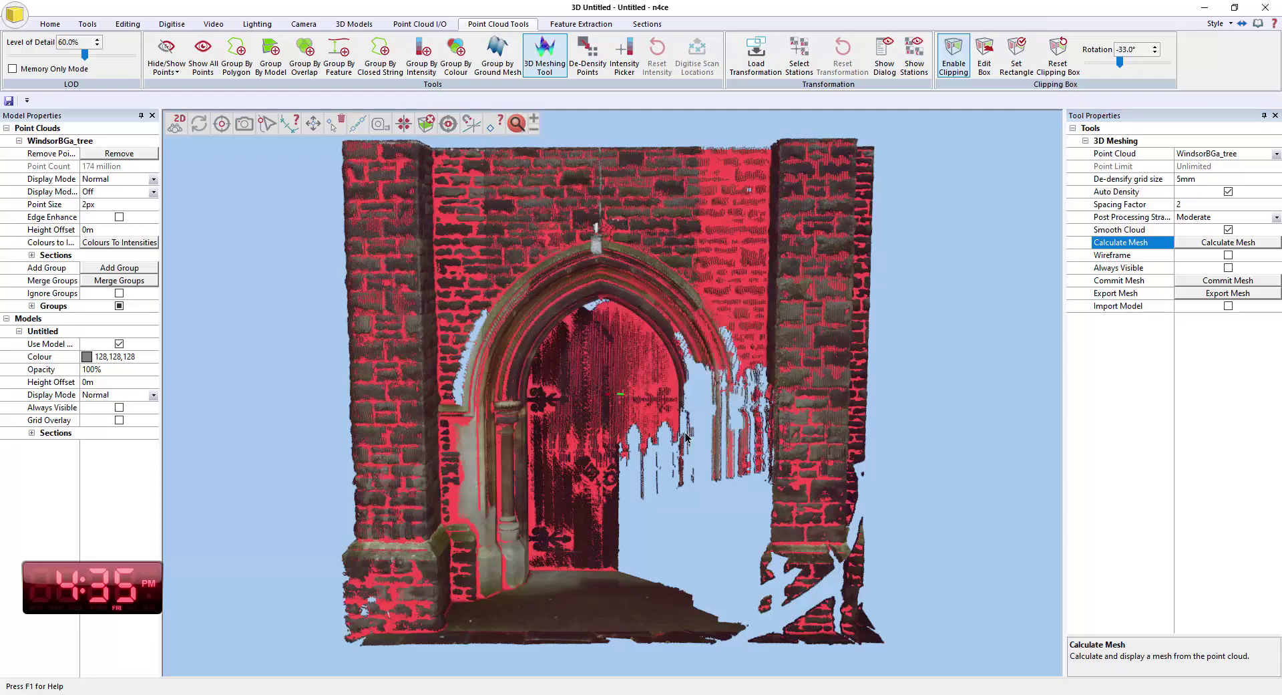
Zoom into the doorway and turn off the WindsorBGa_tree point cloud to show only the mesh
{"action": "mouse_move", "coordinate": [686, 434]}
{"action": "left_mouse_down"}
{"action": "mouse_move", "coordinate": [554, 410]}
{"action": "mouse_move", "coordinate": [604, 425]}
{"action": "left_mouse_up"}
{"action": "scroll", "coordinate": [605, 426], "scroll_direction": "up", "scroll_amount": 5}
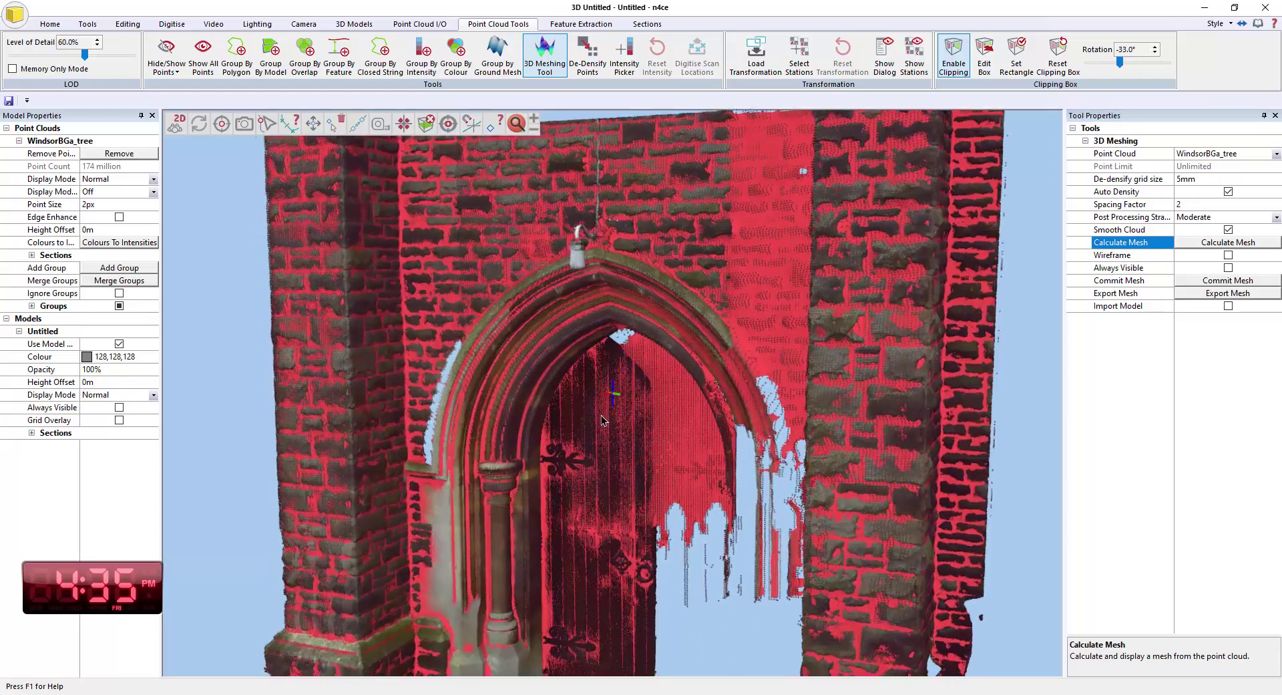
{"action": "scroll", "coordinate": [596, 428], "scroll_direction": "up", "scroll_amount": 3}
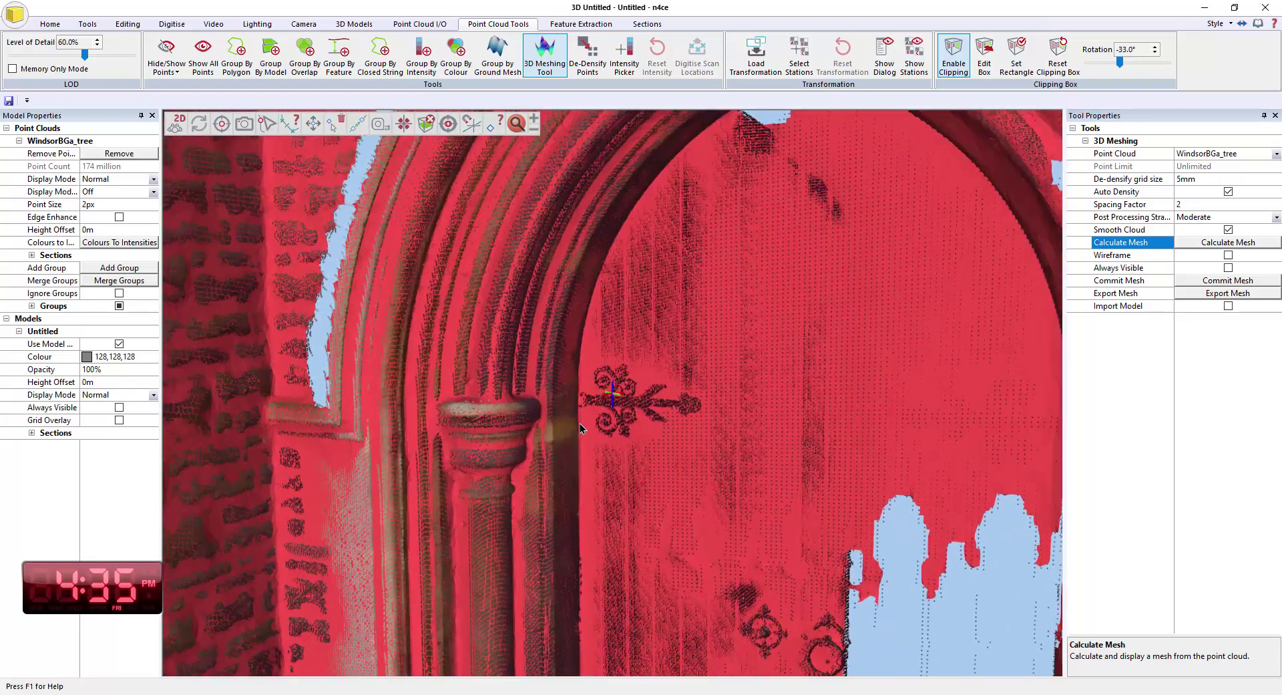
{"action": "left_click", "coordinate": [152, 180]}
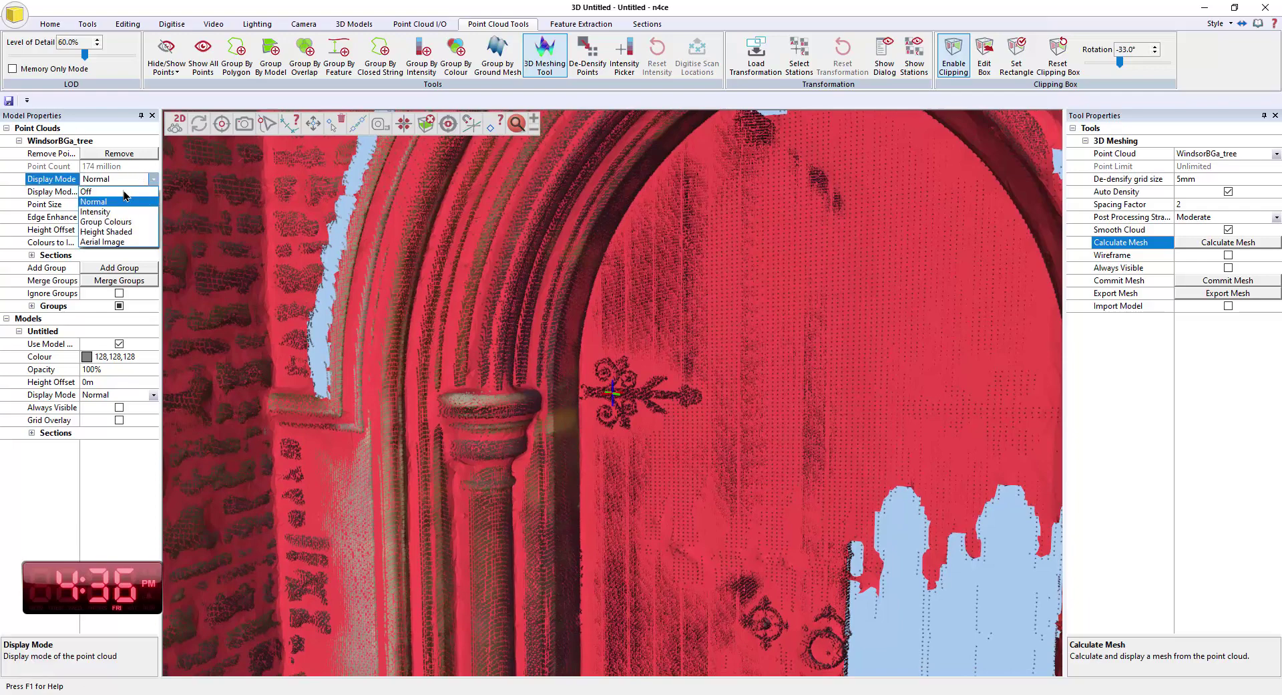
{"action": "left_click", "coordinate": [114, 199]}
{"action": "left_click_drag", "start_coordinate": [533, 444], "coordinate": [562, 432]}
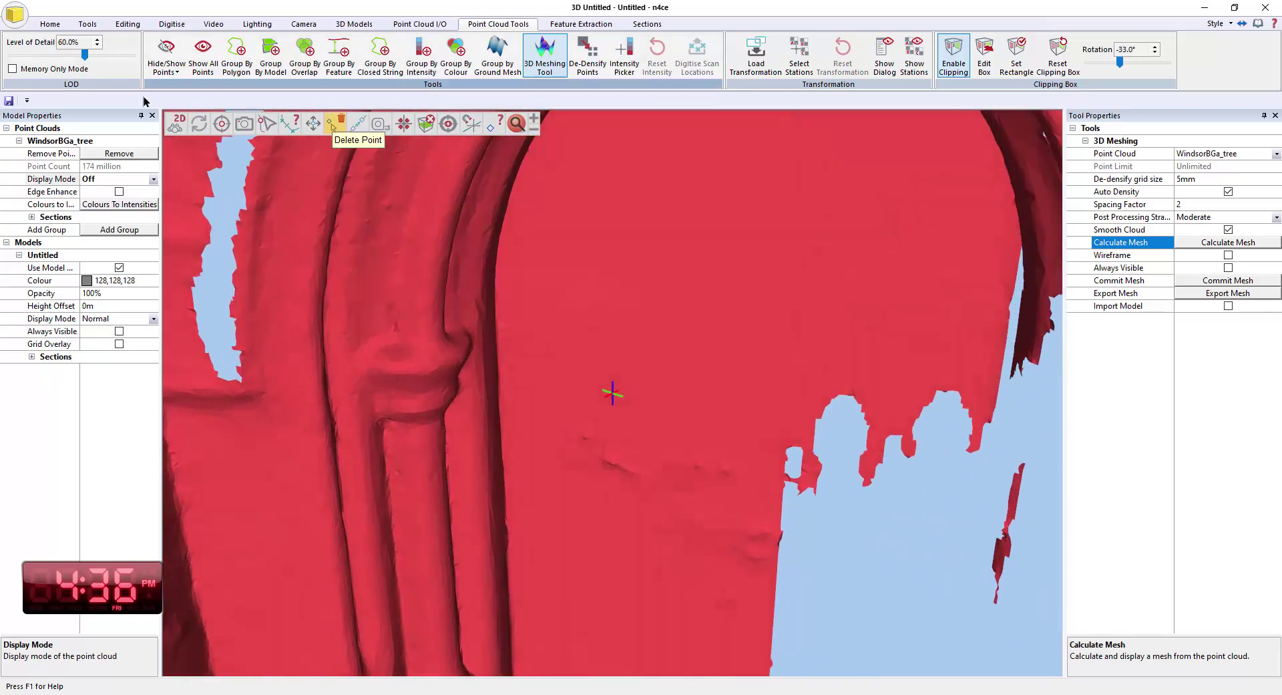
Show the cloud, then re-mesh with 2mm grid and Smooth Cloud off: 246305 triangles, 125694 vertices
{"action": "left_click", "coordinate": [154, 179]}
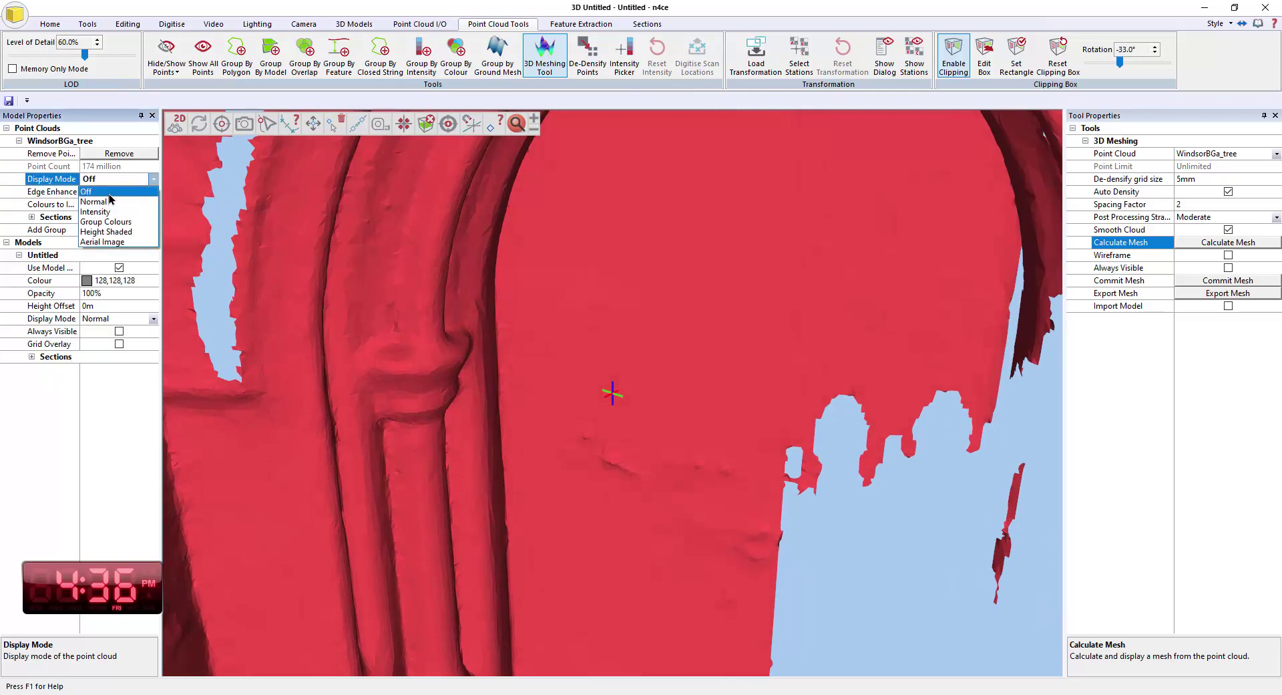
{"action": "left_click", "coordinate": [111, 201]}
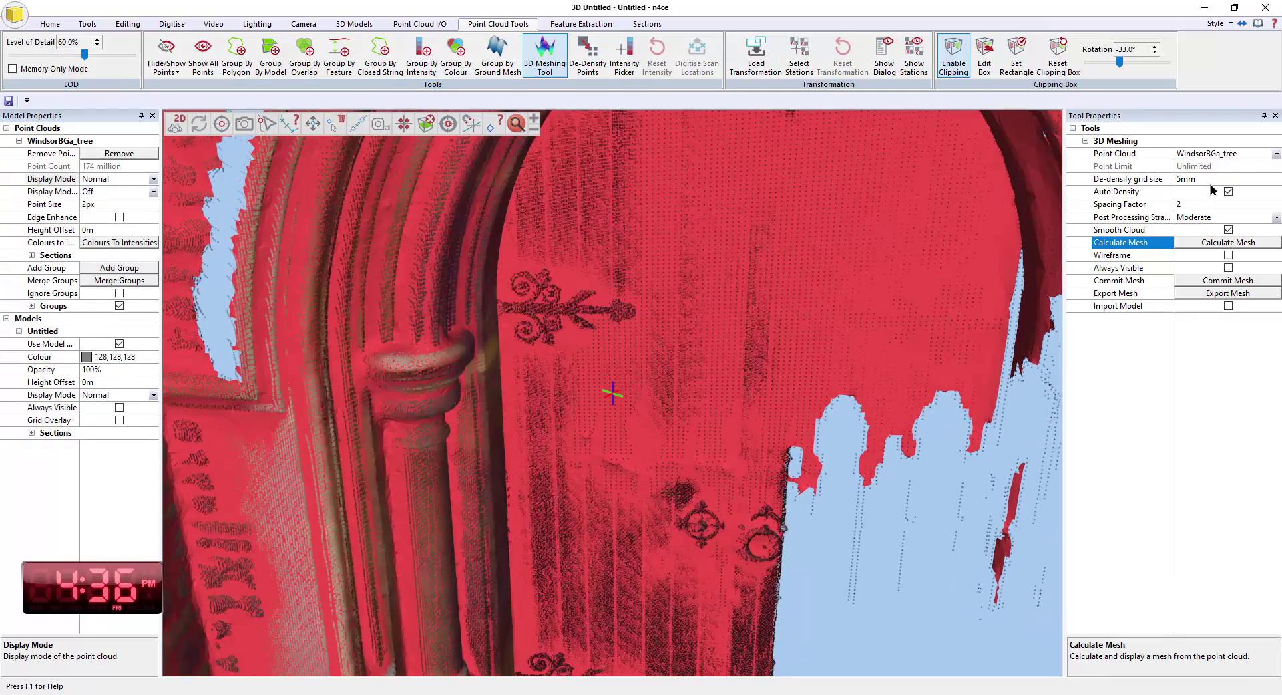
{"action": "left_click", "coordinate": [1200, 177]}
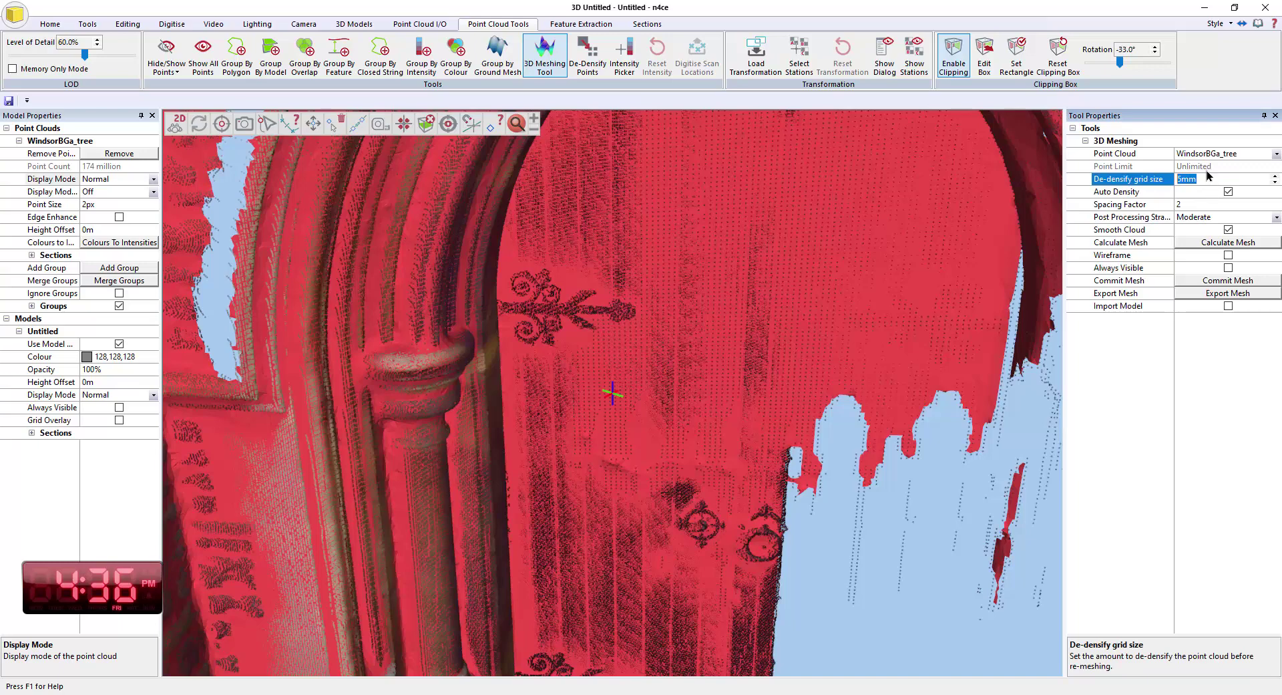
{"action": "type", "text": "2"}
{"action": "key", "text": "Return"}
{"action": "left_click", "coordinate": [1228, 229]}
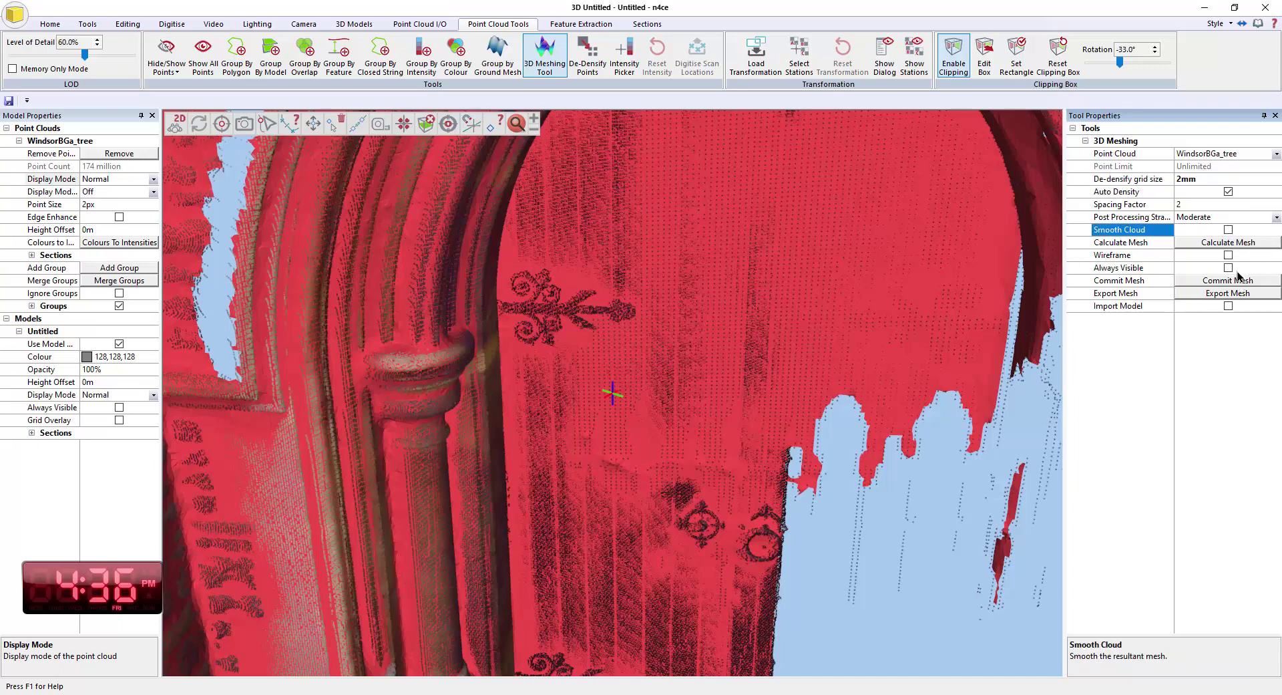
{"action": "left_click", "coordinate": [1230, 242]}
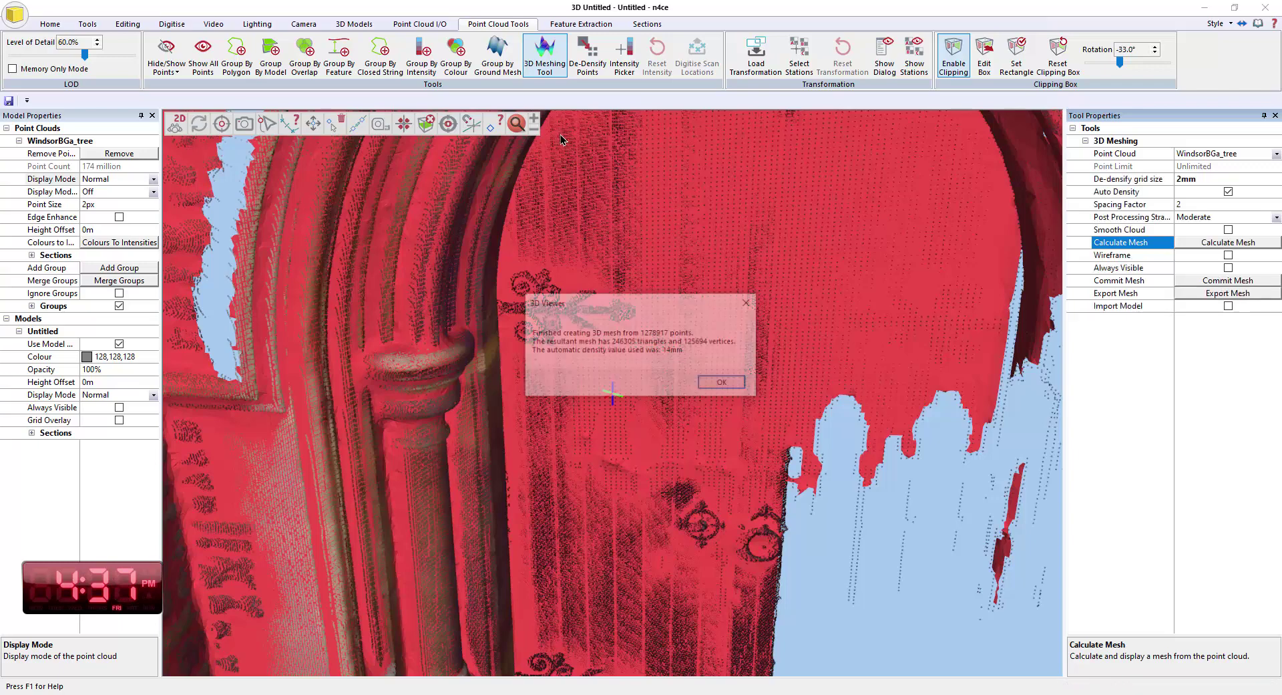
{"action": "left_click", "coordinate": [723, 382]}
Turn the point cloud off and orbit and zoom around the denser 2mm doorway mesh
{"action": "left_click_drag", "start_coordinate": [594, 399], "coordinate": [503, 471]}
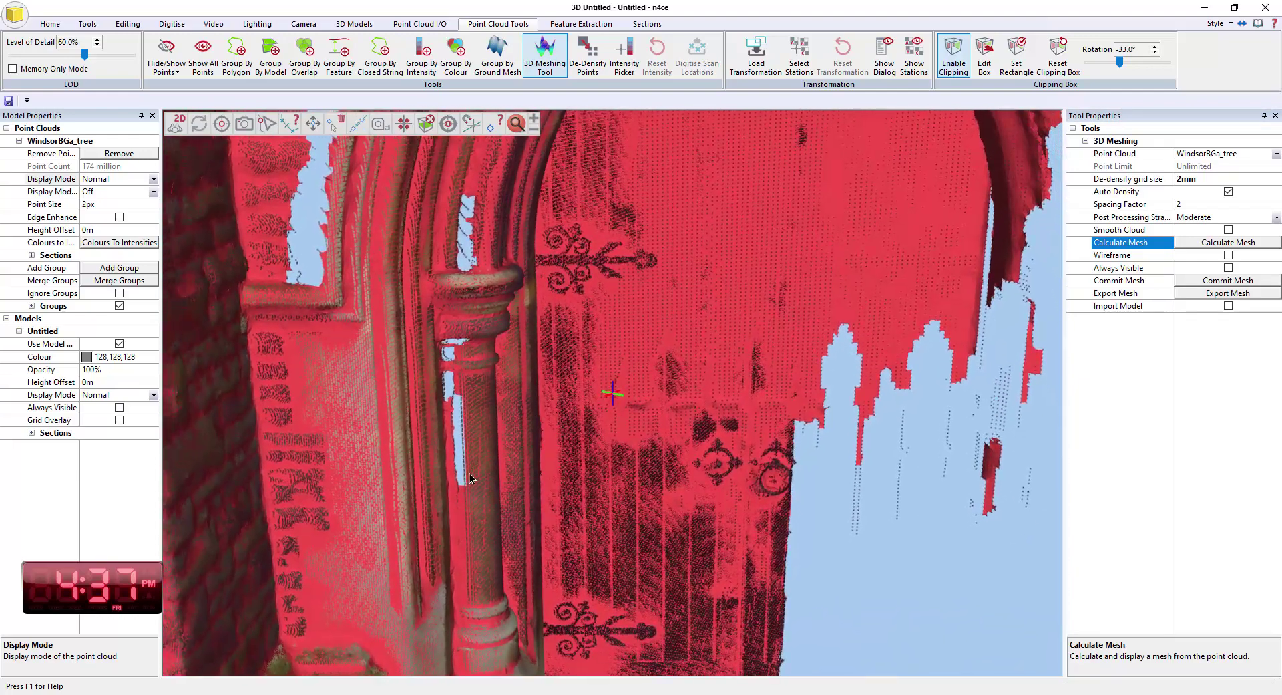
{"action": "left_click", "coordinate": [154, 179]}
{"action": "left_click", "coordinate": [114, 189]}
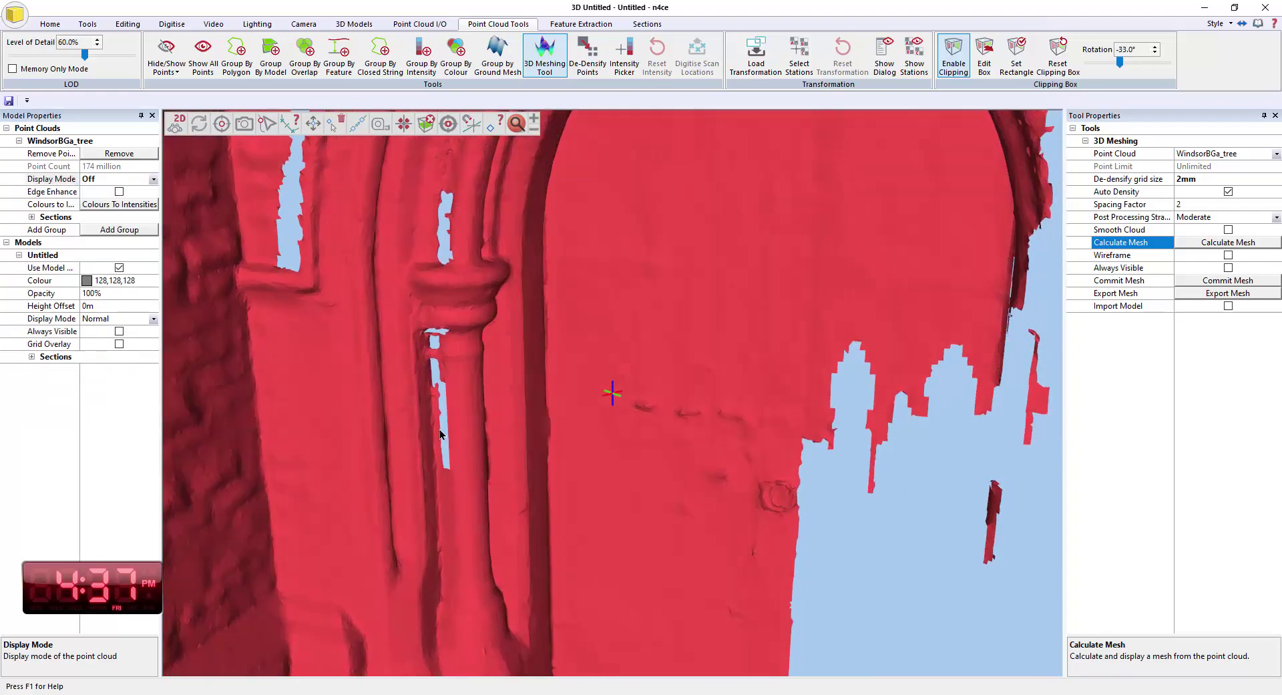
{"action": "left_click_drag", "start_coordinate": [440, 435], "coordinate": [850, 425]}
{"action": "scroll", "coordinate": [518, 361], "scroll_direction": "up", "scroll_amount": 3}
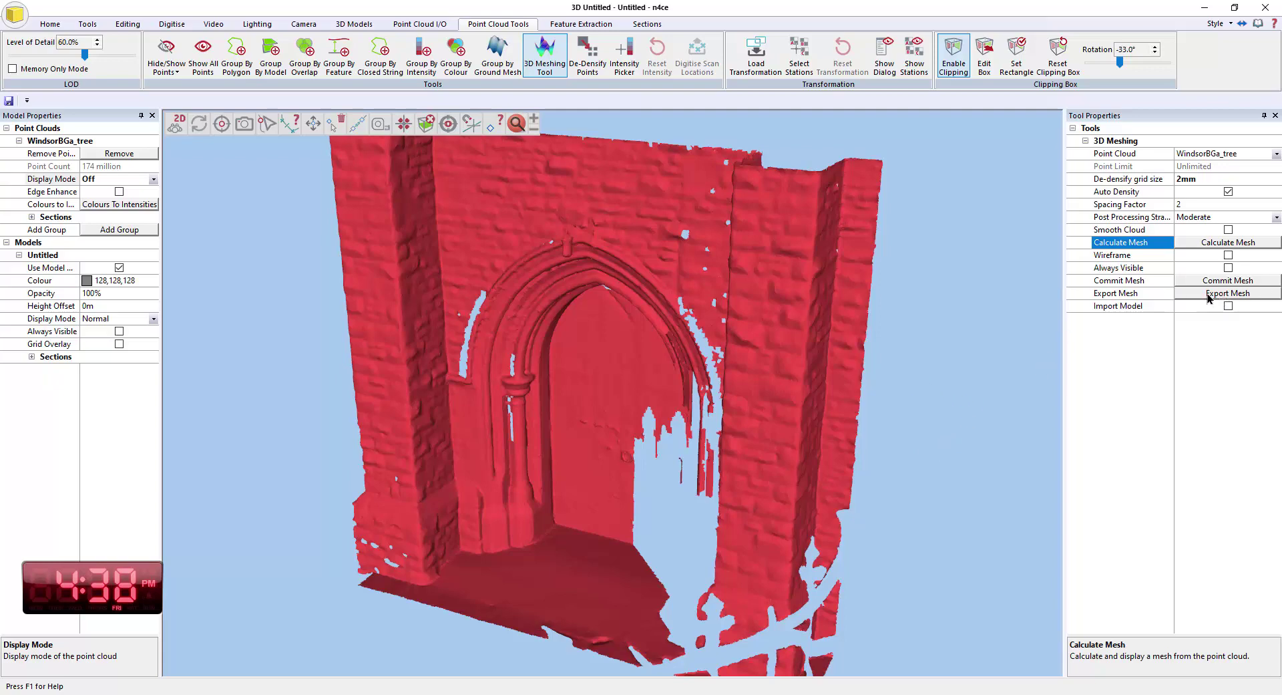
Export the doorway mesh as WindsorBGa_tree_mesh.ifc in IFC format, confirming all vertices and triangles
{"action": "left_click", "coordinate": [1209, 297]}
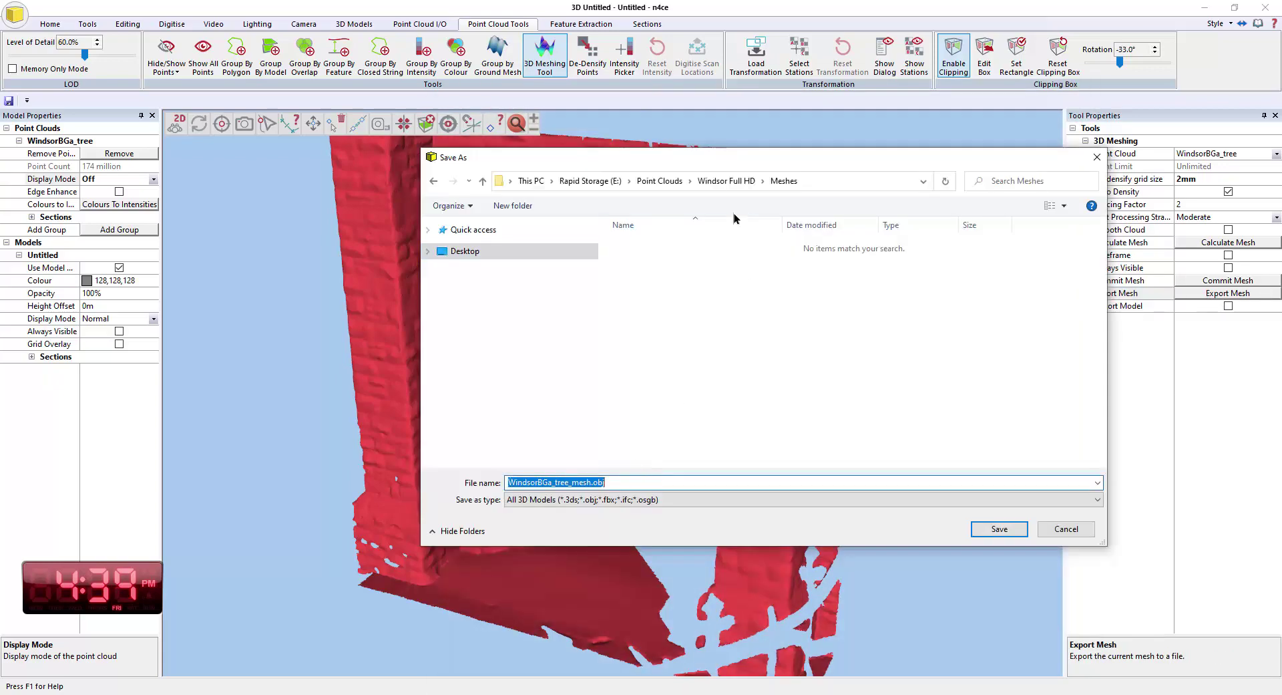
{"action": "left_click", "coordinate": [684, 499]}
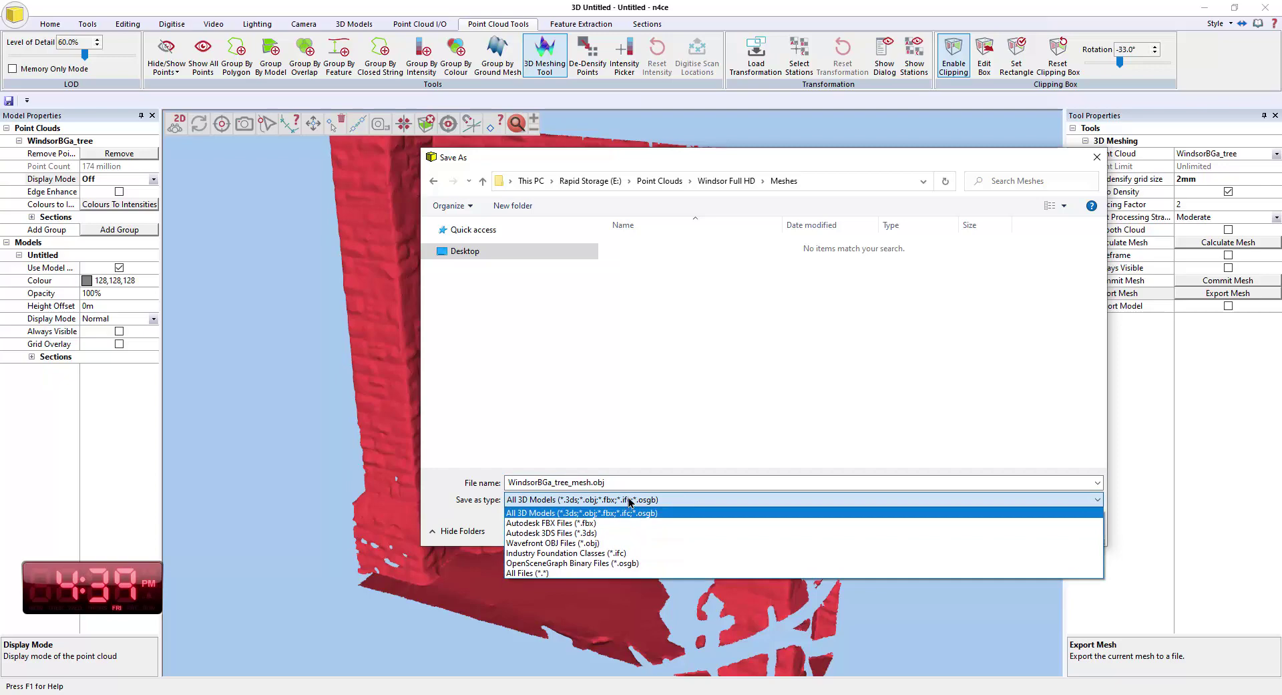
{"action": "left_click", "coordinate": [653, 553]}
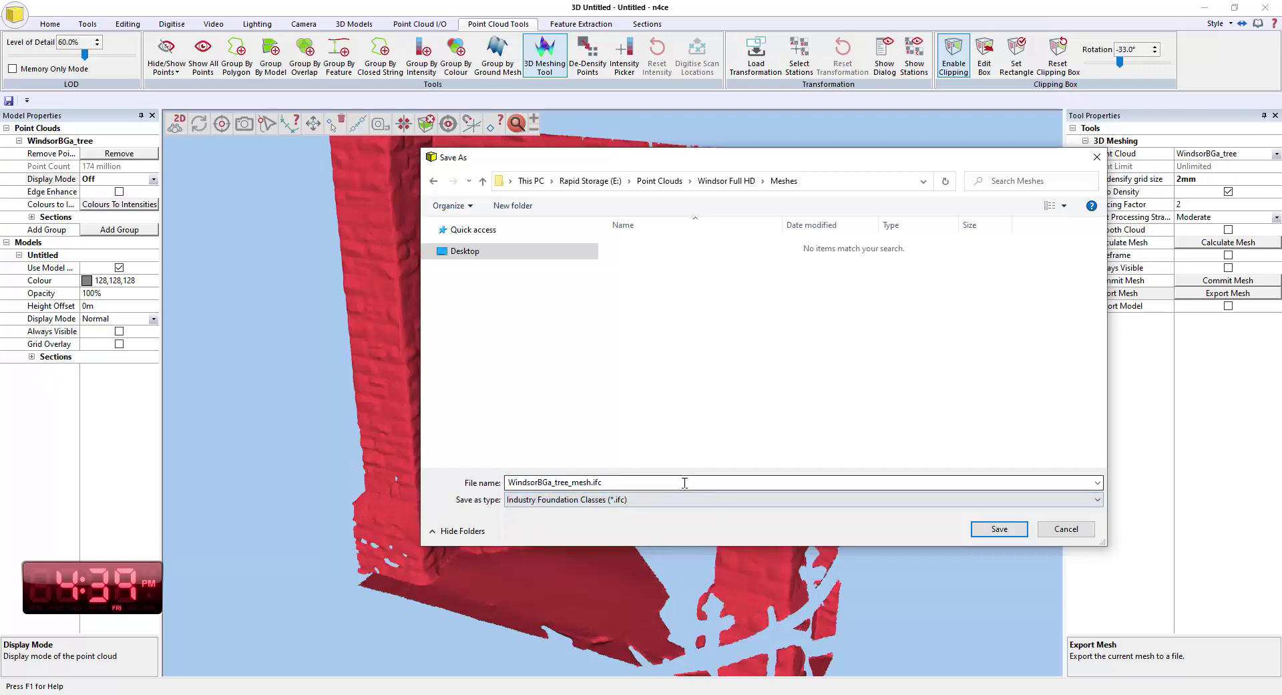
{"action": "left_click", "coordinate": [665, 500]}
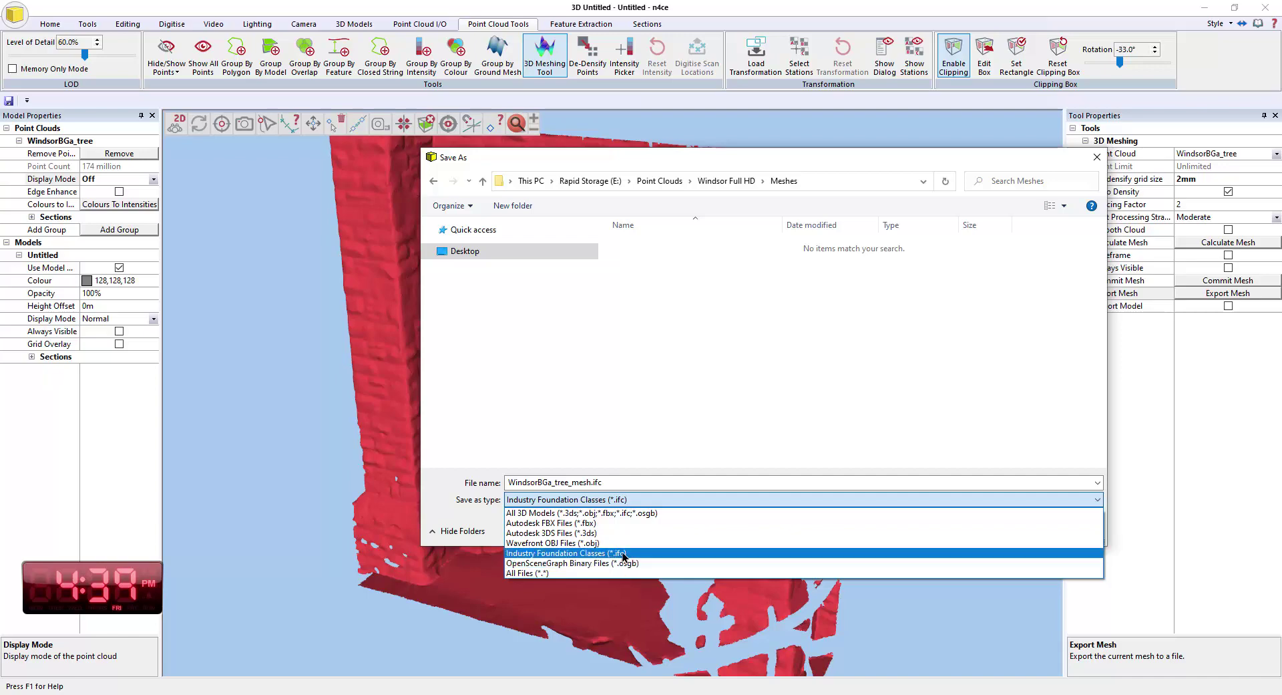
{"action": "left_click", "coordinate": [624, 553]}
{"action": "key", "text": "shift+Tab"}
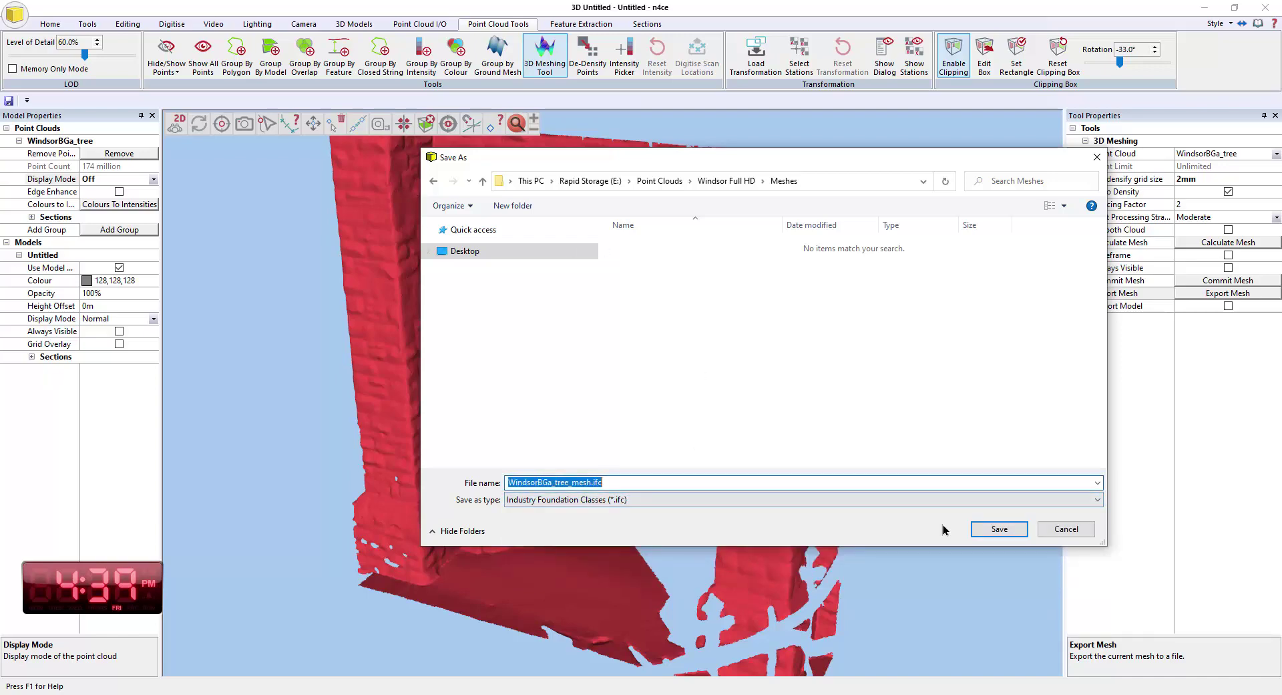
{"action": "left_click", "coordinate": [992, 530]}
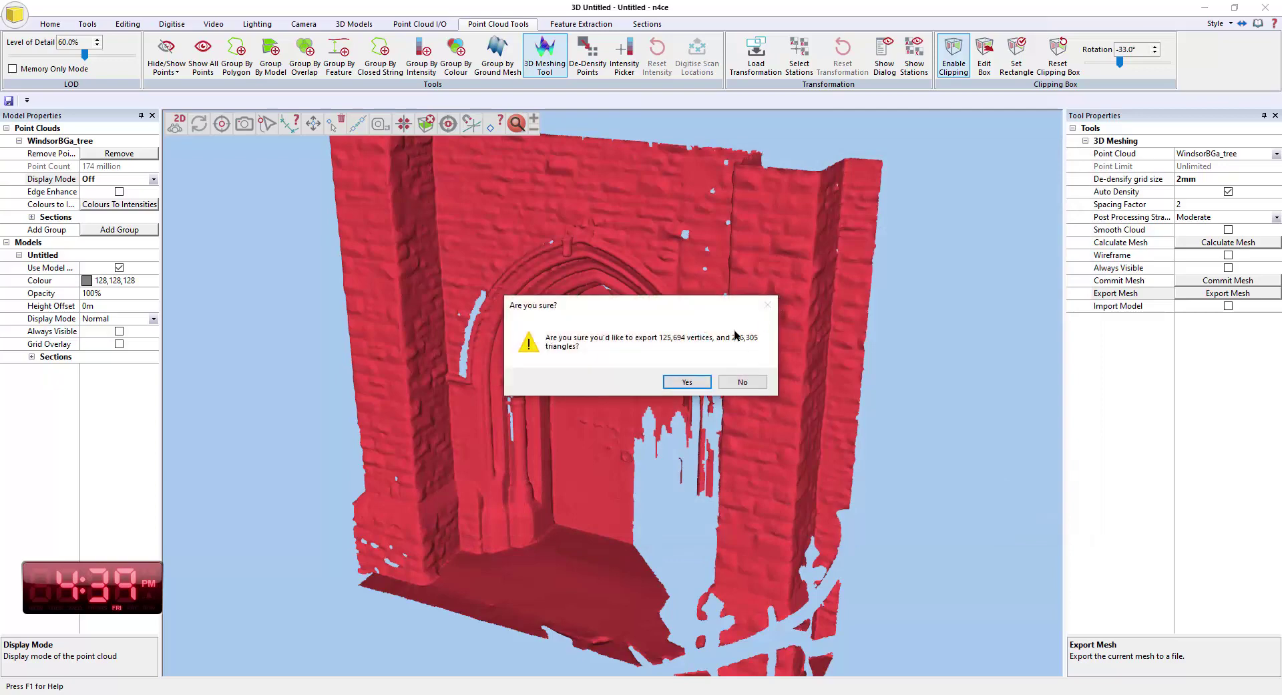
{"action": "left_click", "coordinate": [694, 379]}
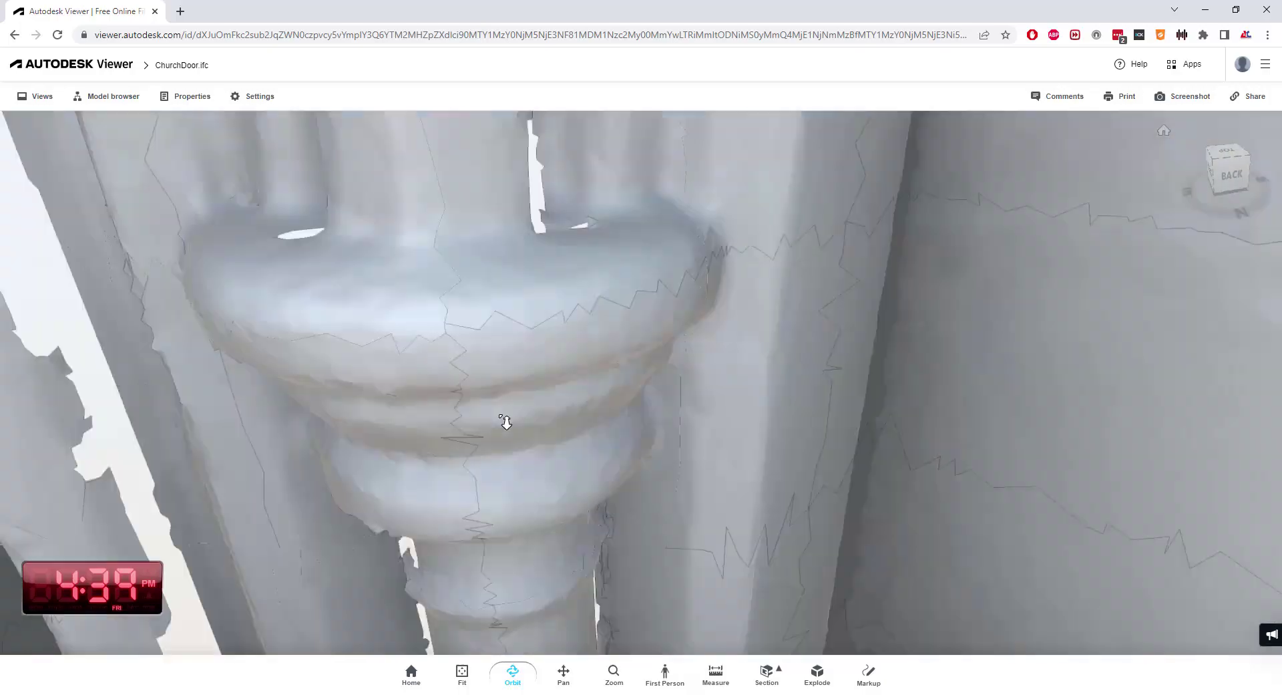
Orbit the ChurchDoor.ifc model to inspect the stone arch and column capitals
{"action": "left_click_drag", "start_coordinate": [503, 420], "coordinate": [561, 434]}
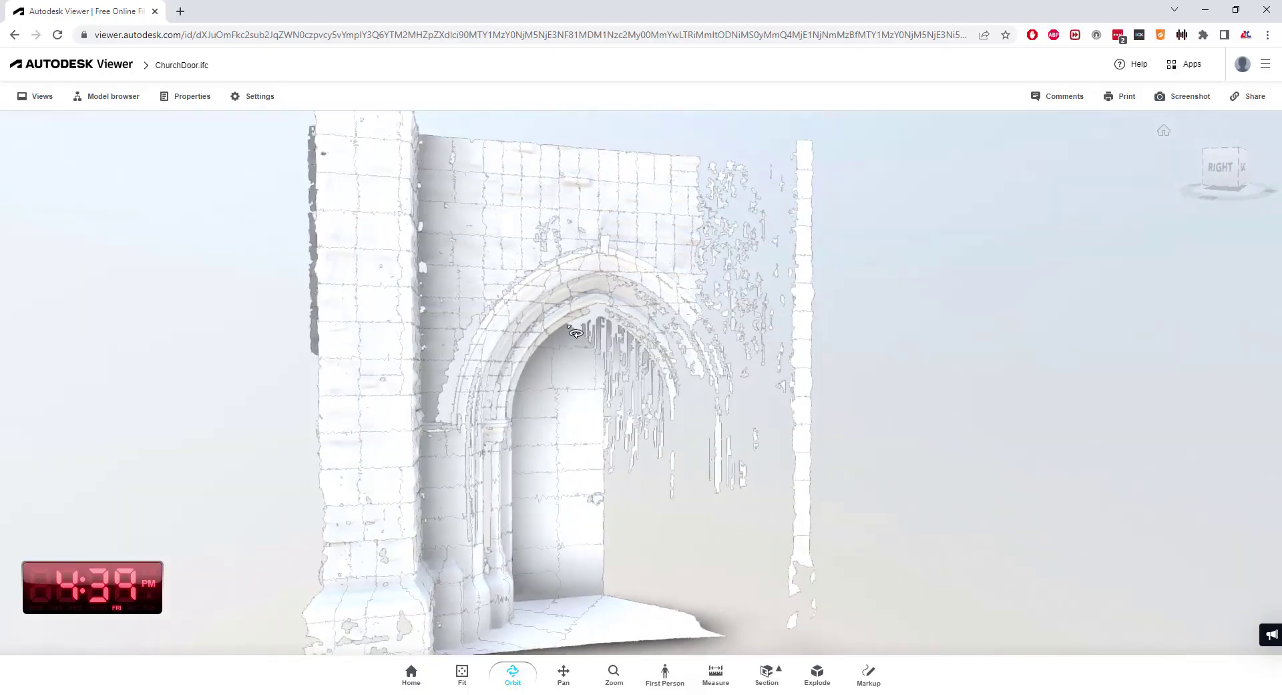